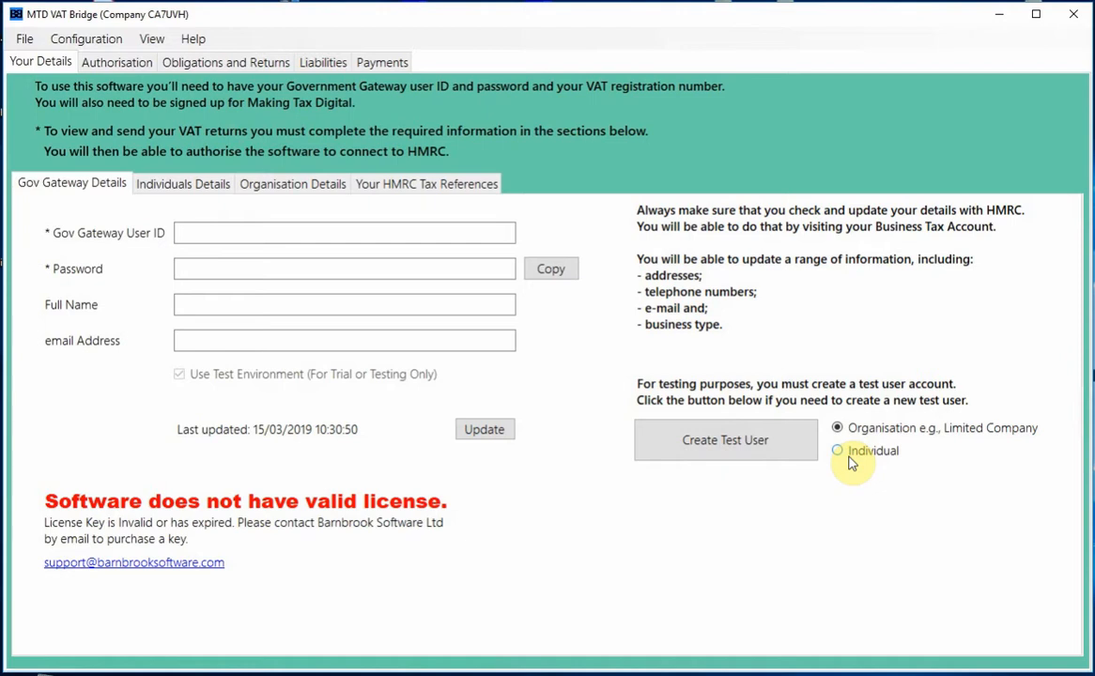
# - Create a new Organisation test user and show its Individuals Details form
pyautogui.click(718, 456)
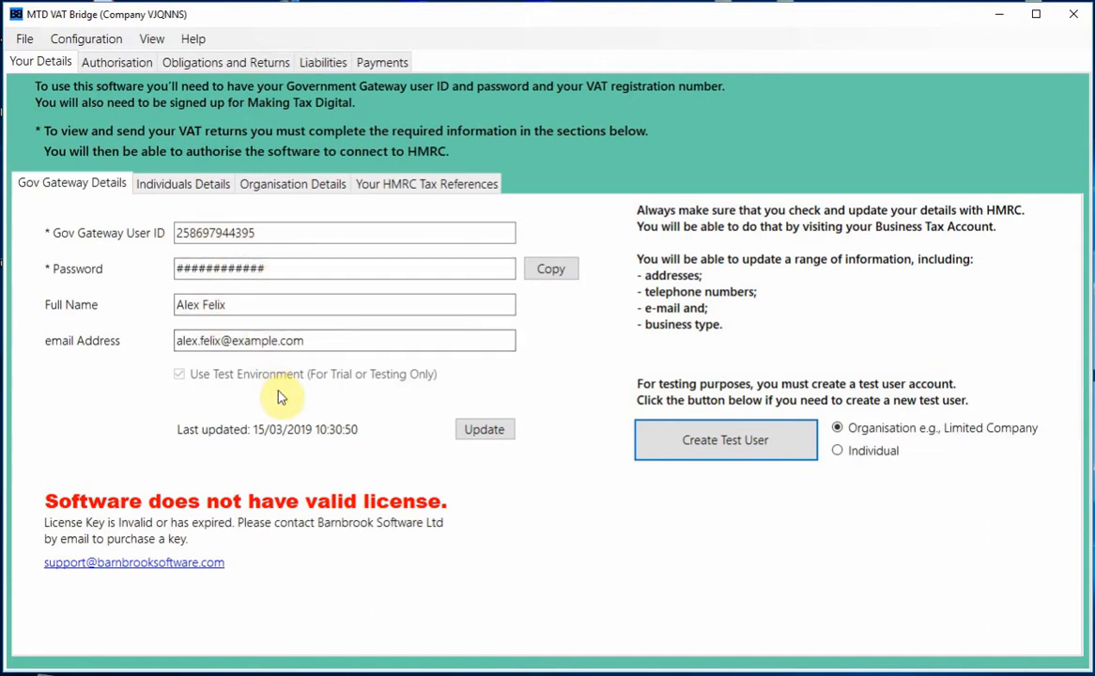
pyautogui.click(180, 186)
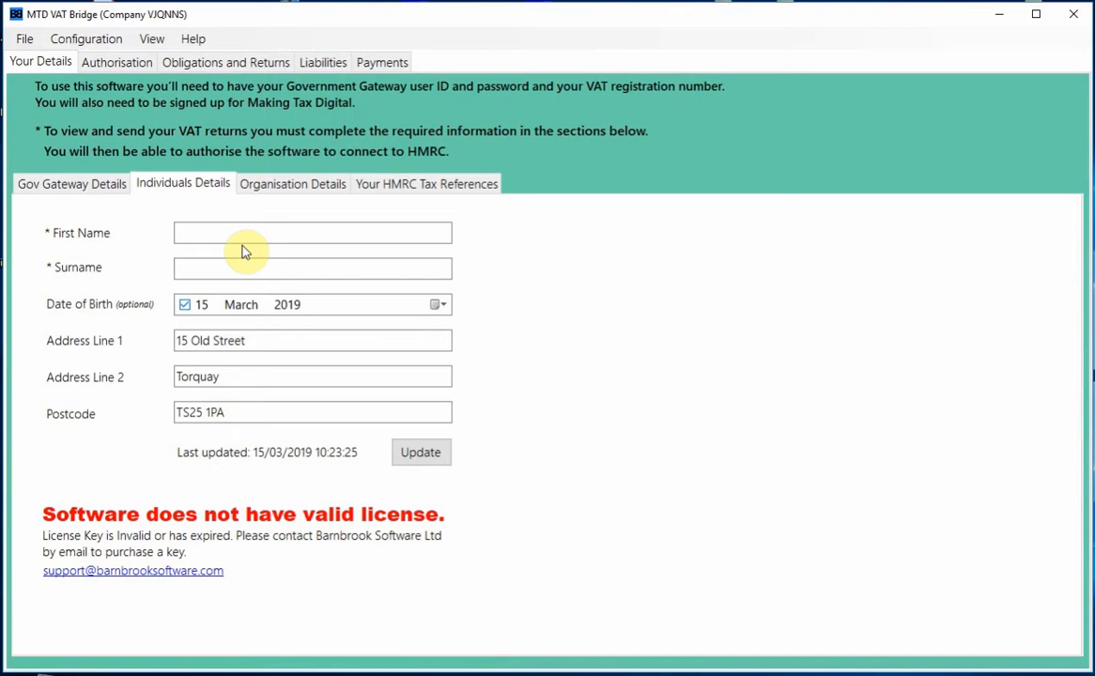
# - Review the organisation and VAT reference details, then select the test user's full name to copy
pyautogui.click(291, 185)
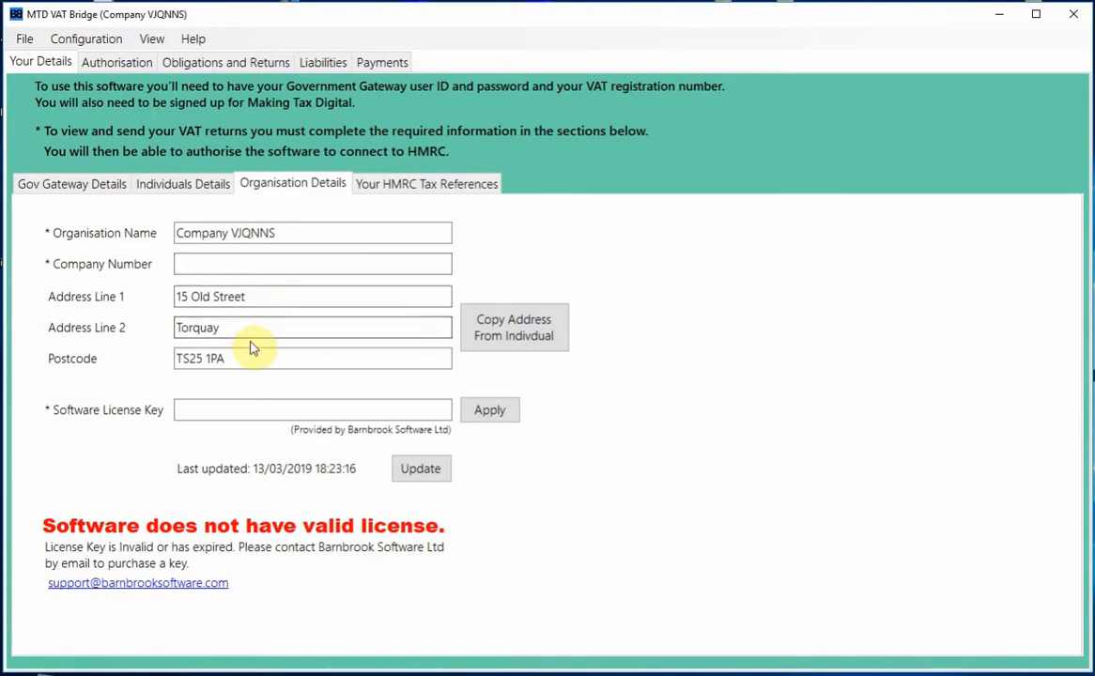
pyautogui.click(434, 191)
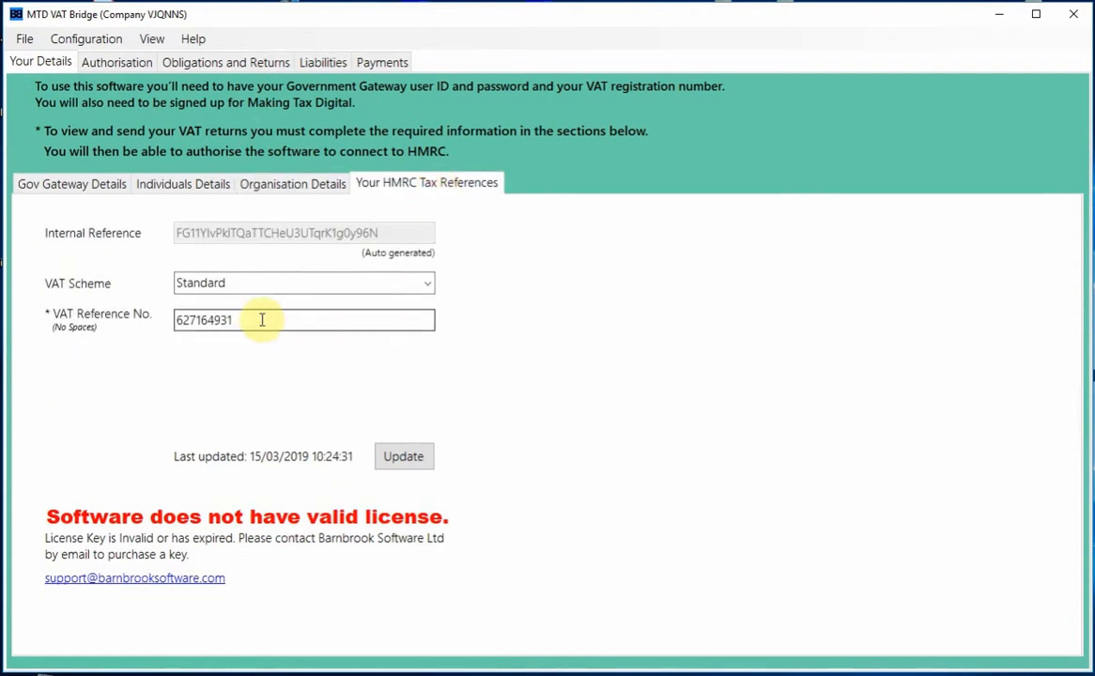
pyautogui.click(70, 186)
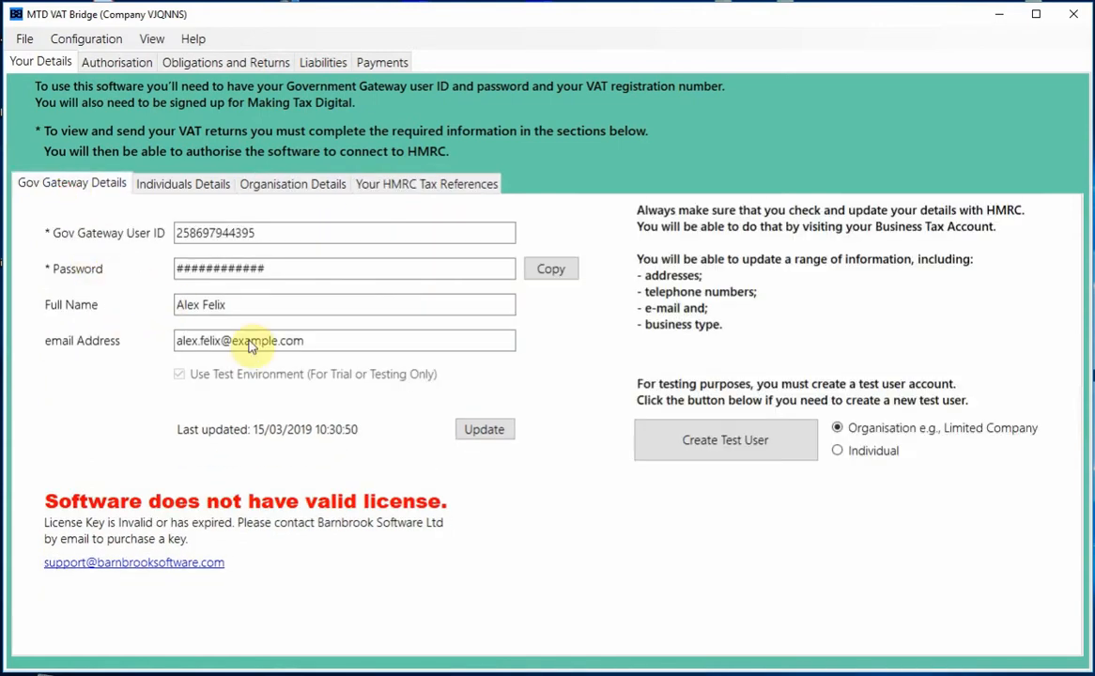
pyautogui.moveTo(253, 302); pyautogui.dragTo(162, 304)
pyautogui.hotkey('ctrl', 'c')
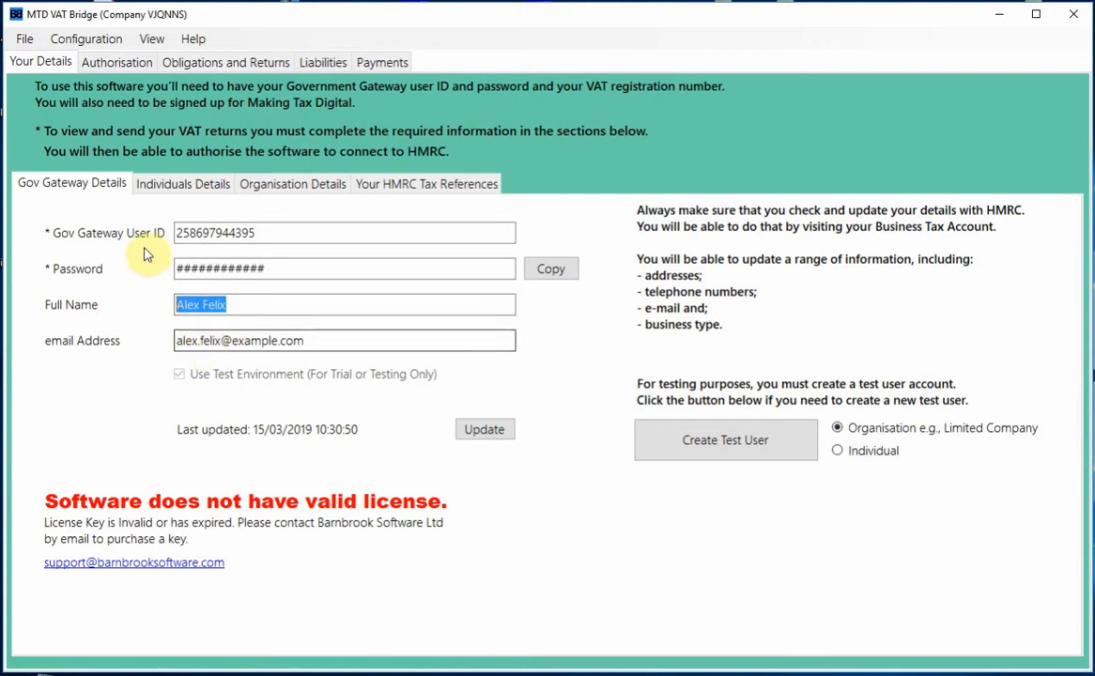
# - Paste the full name into First Name and Surname, trimming Surname to the surname only
pyautogui.click(162, 184)
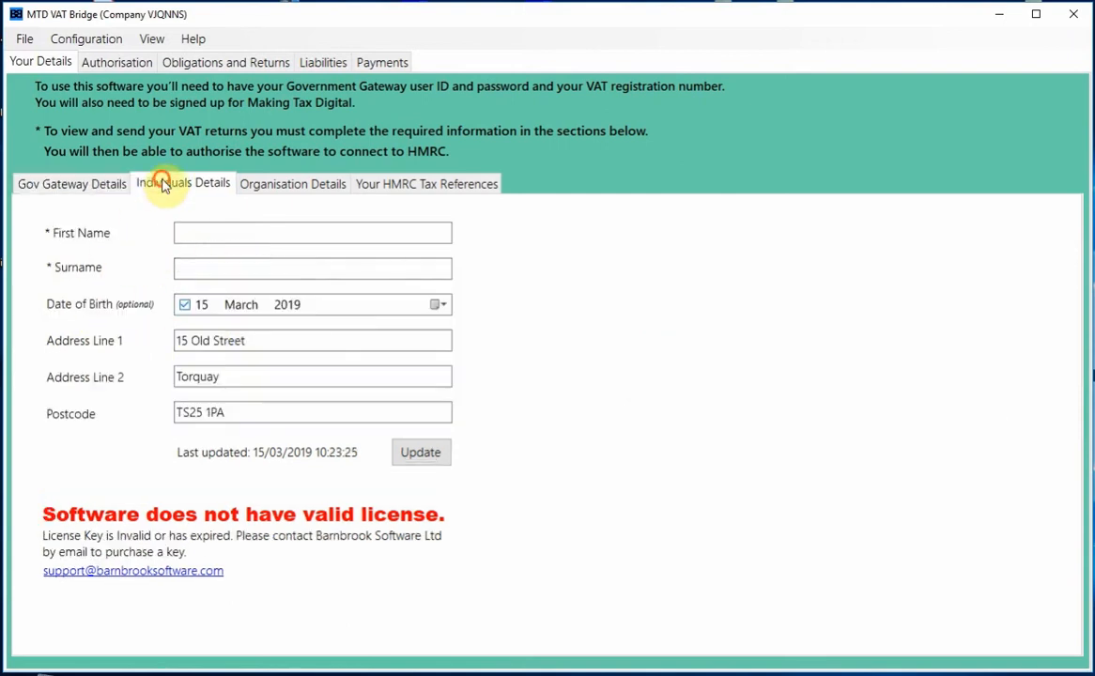
pyautogui.click(213, 240)
pyautogui.hotkey('ctrl', 'v')
pyautogui.click(210, 269)
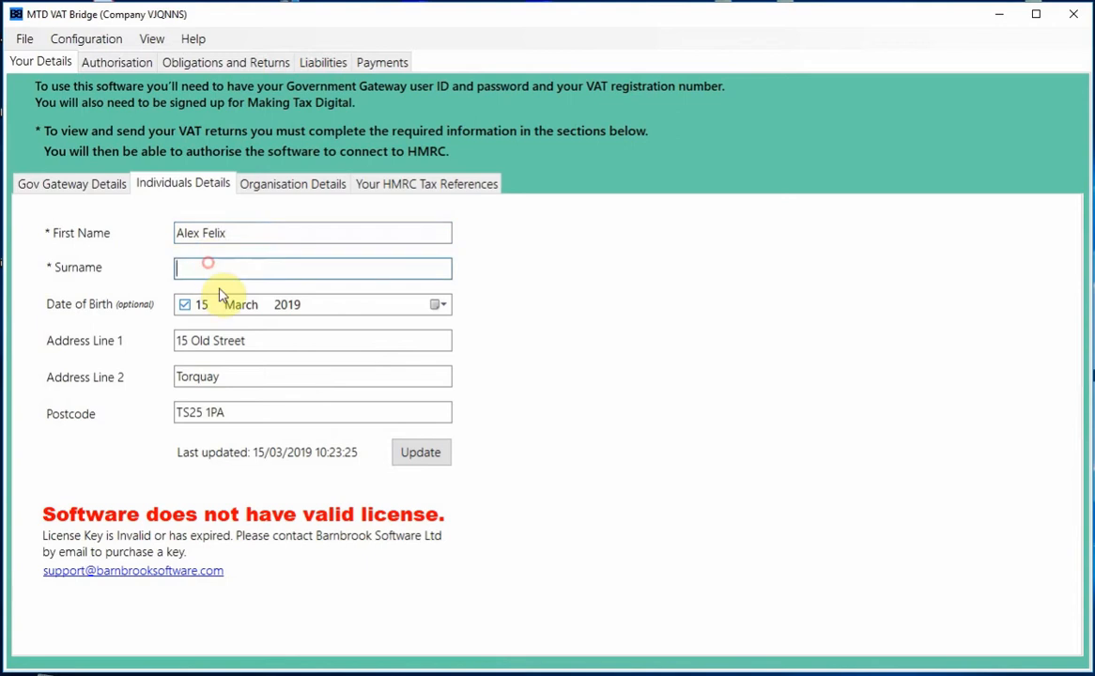
pyautogui.hotkey('ctrl', 'v')
pyautogui.moveTo(201, 268); pyautogui.dragTo(146, 269)
pyautogui.press('BackSpace')
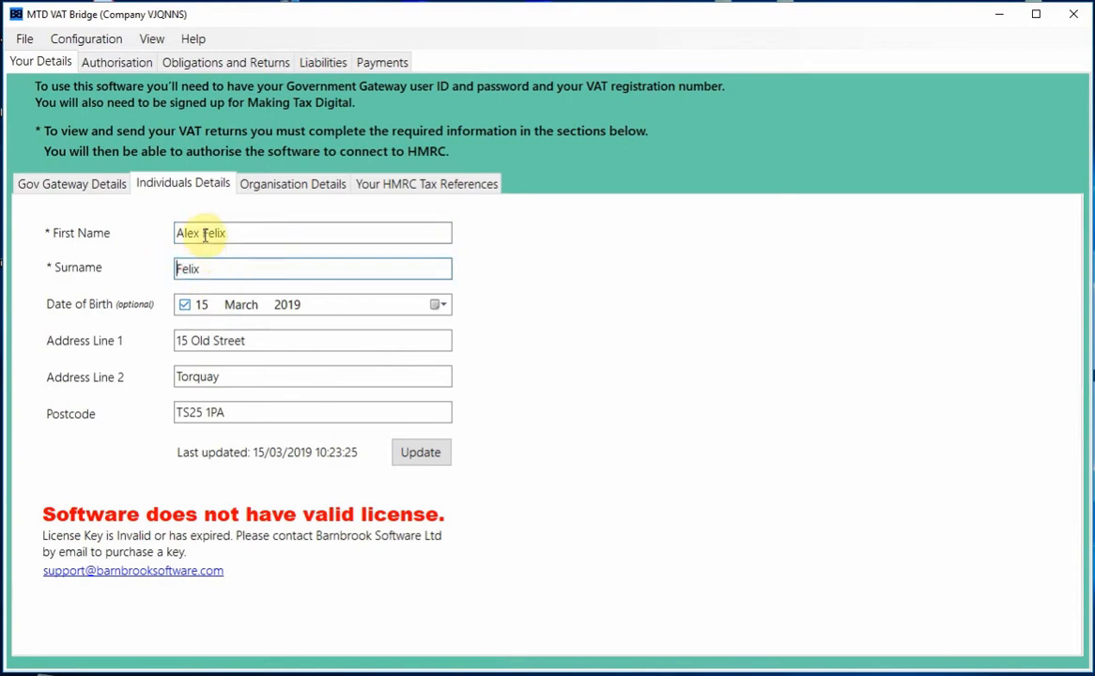
# - Trim First Name to the first name only and save the individual's details
pyautogui.click(239, 234)
pyautogui.moveTo(239, 233); pyautogui.dragTo(209, 235)
pyautogui.press('BackSpace')
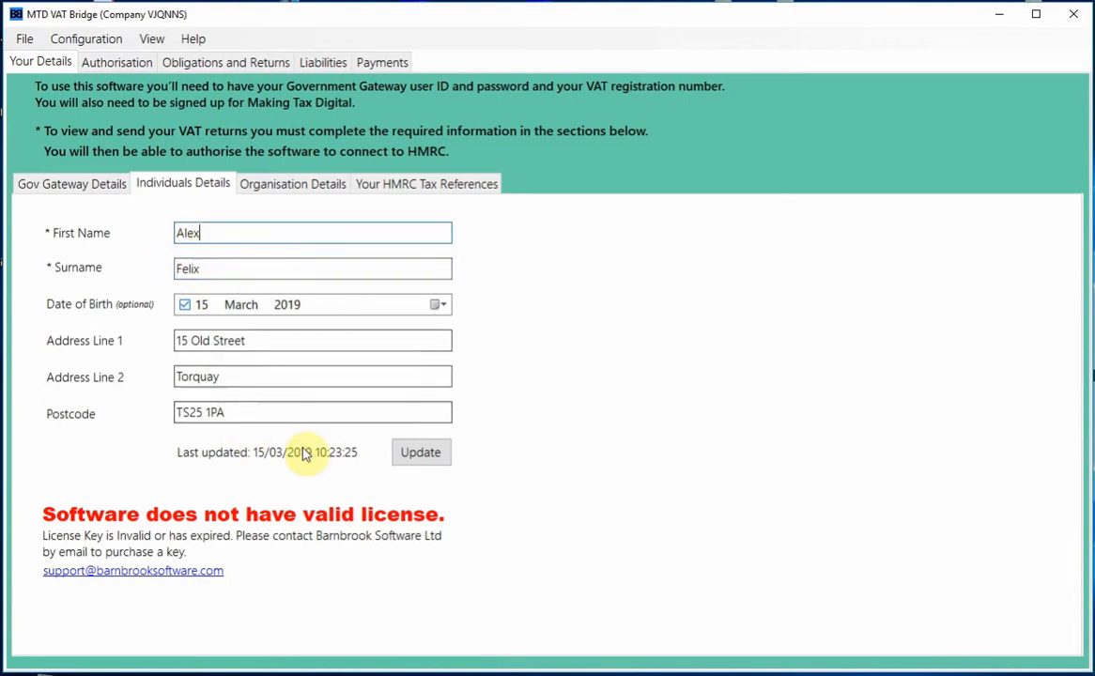
pyautogui.click(419, 457)
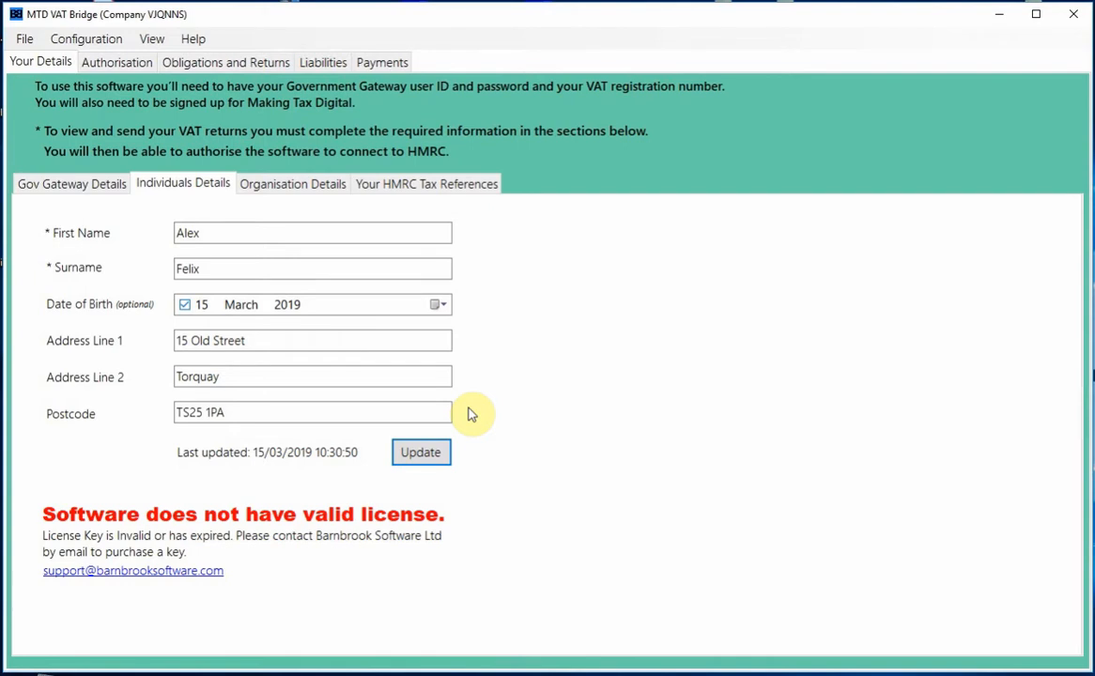
pyautogui.click(290, 186)
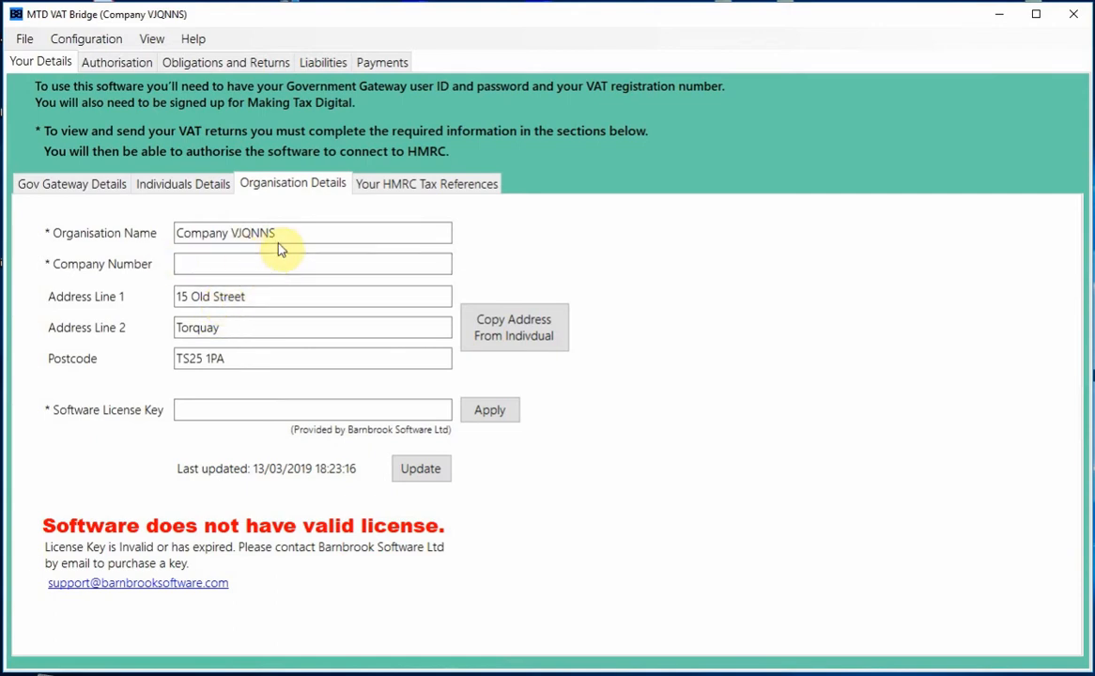
# - Enter company number 1234567, save the organisation details, and review the HMRC tax references
pyautogui.click(210, 269)
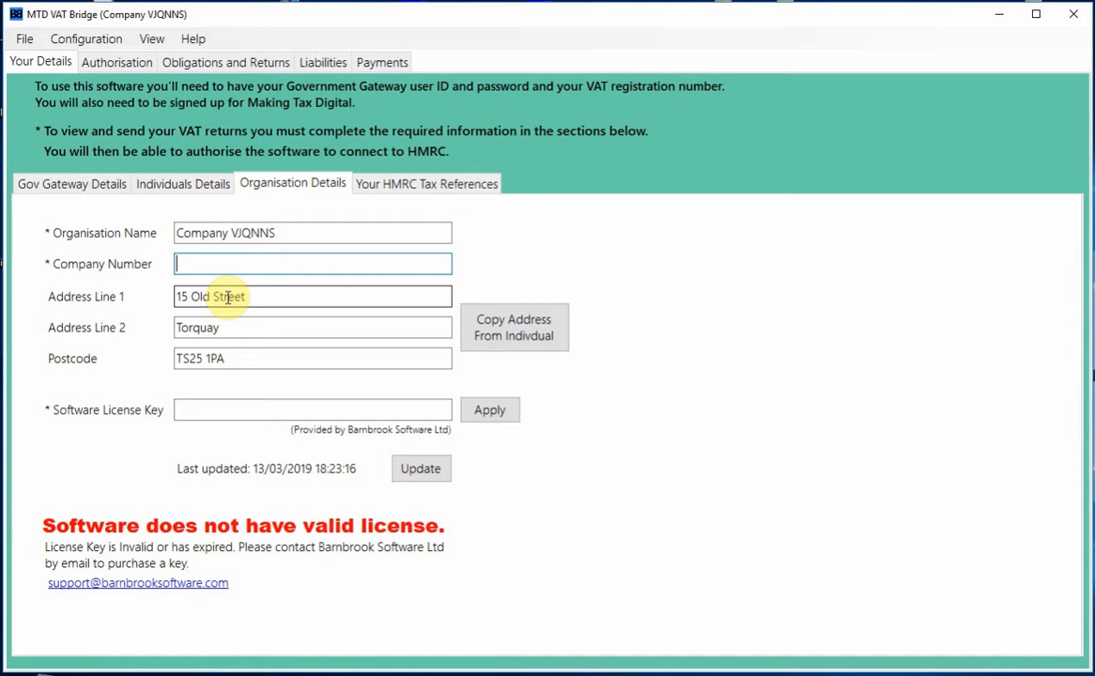
pyautogui.write('1234567')
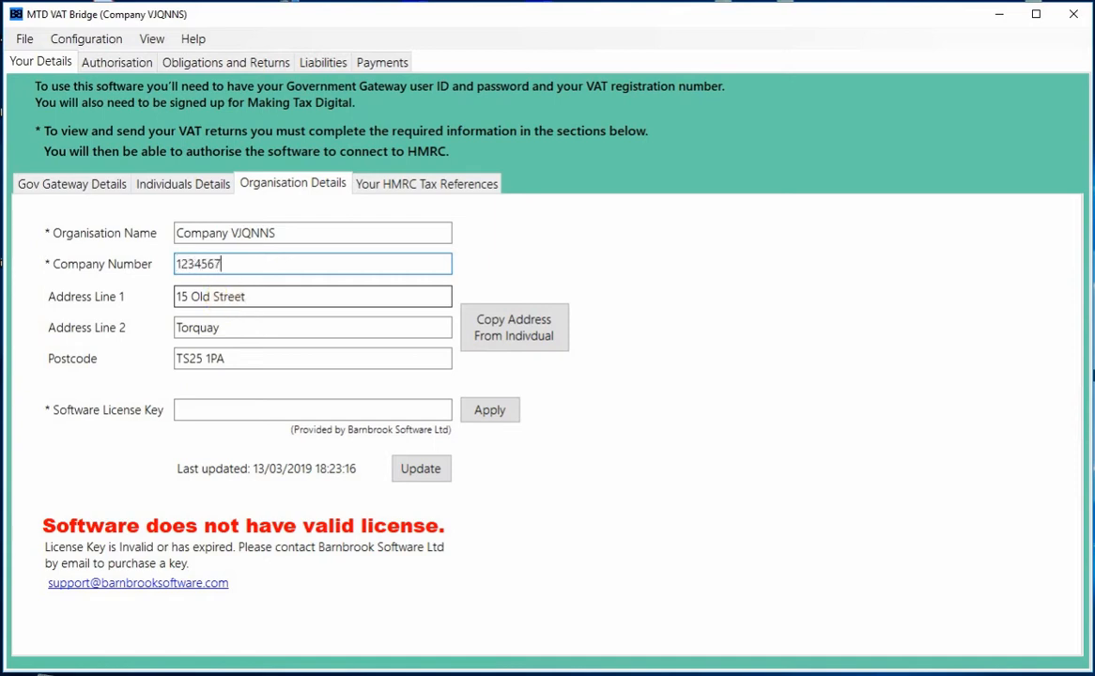
pyautogui.click(442, 470)
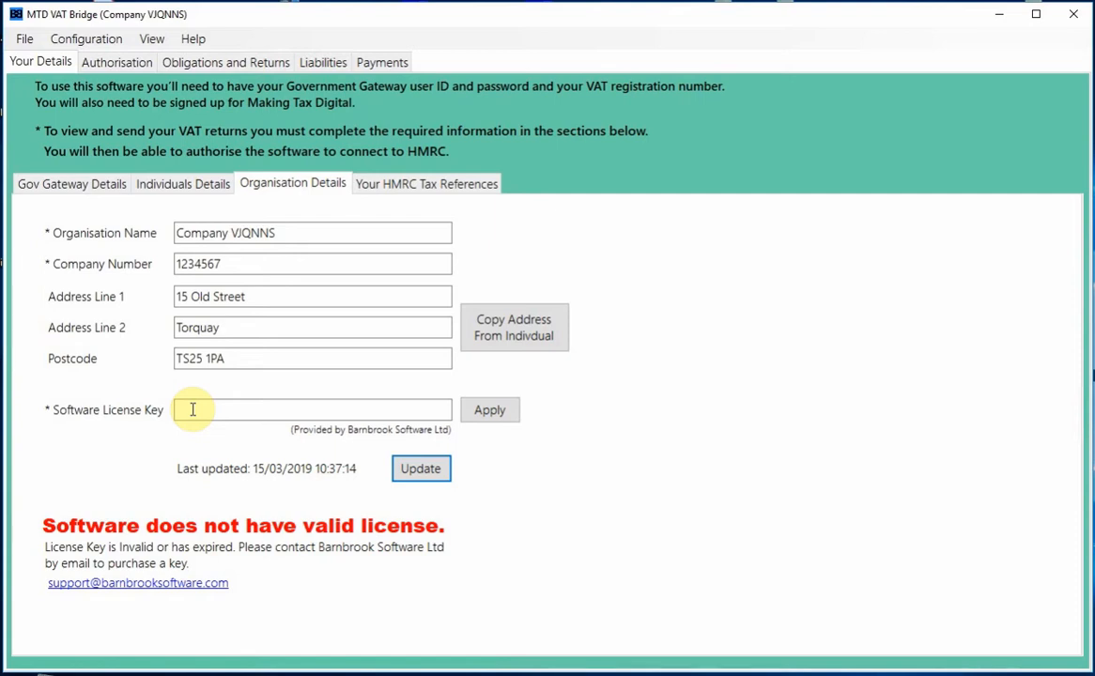
pyautogui.click(419, 185)
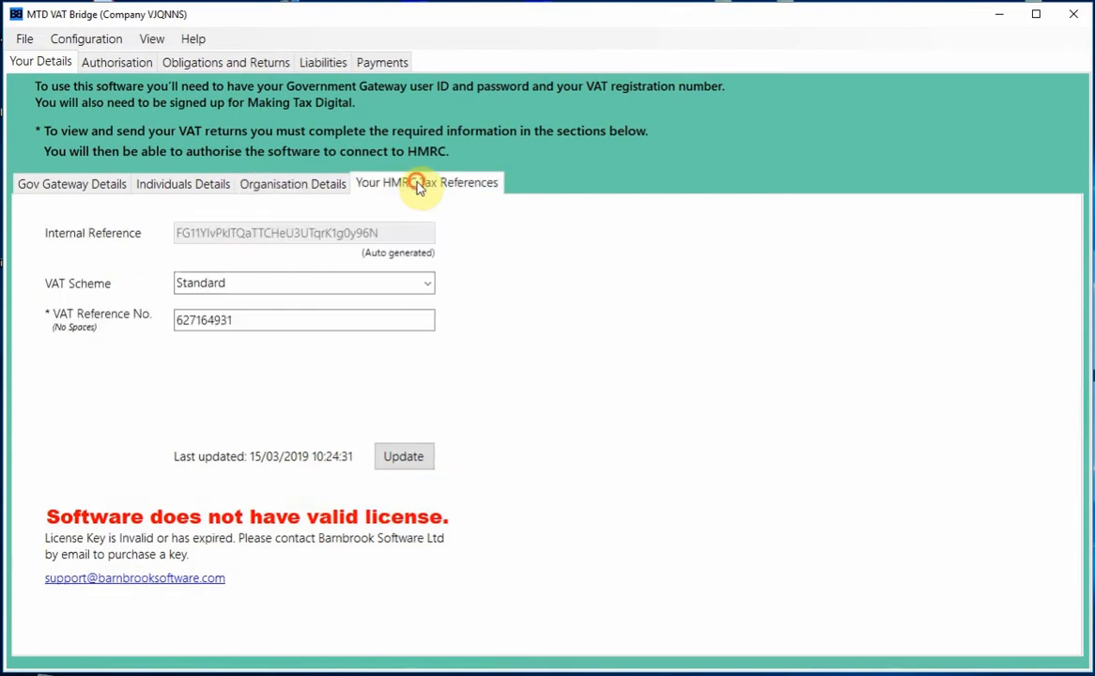
pyautogui.click(73, 186)
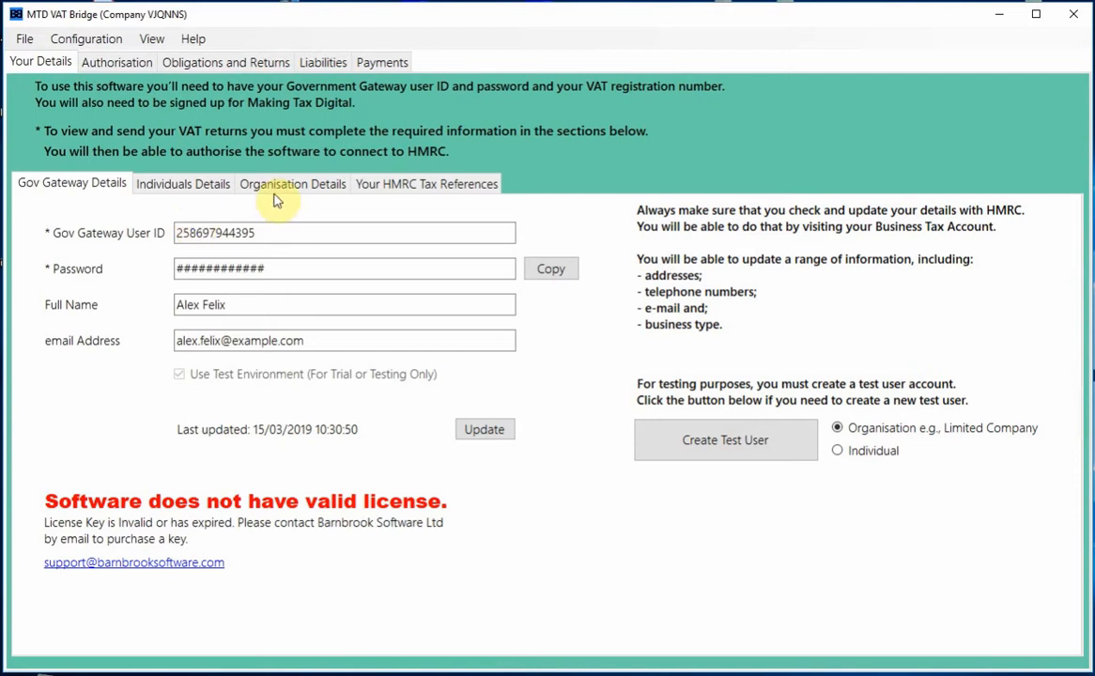
# - Copy the Gov Gateway user ID into the HMRC sign-in form's user ID field
pyautogui.click(98, 62)
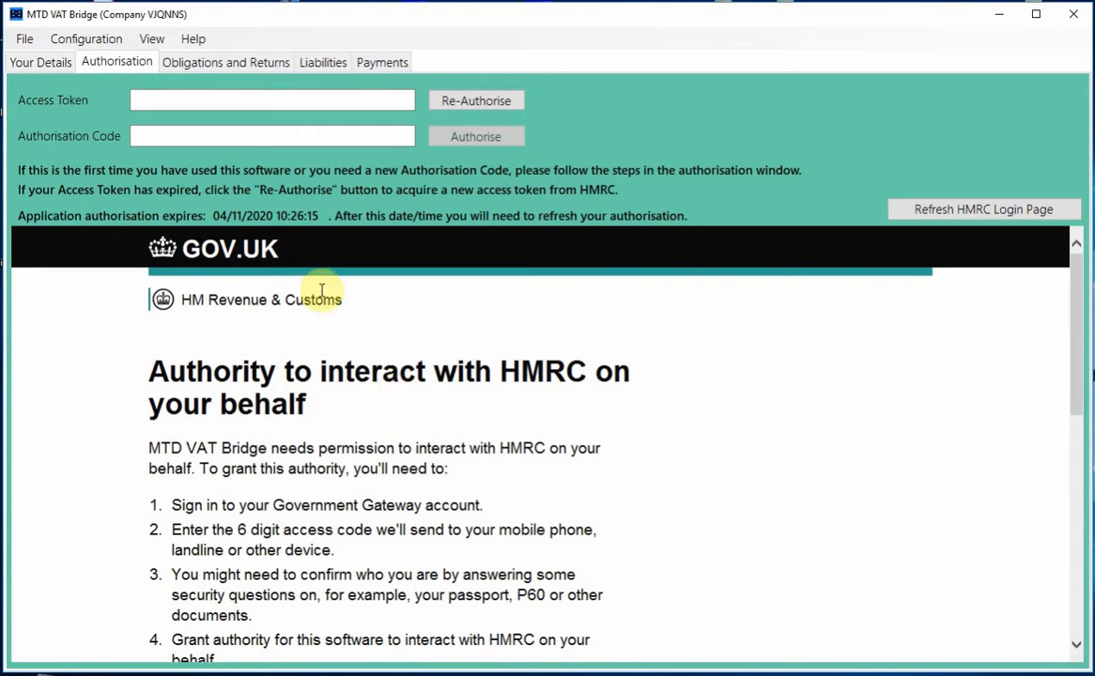
pyautogui.click(36, 62)
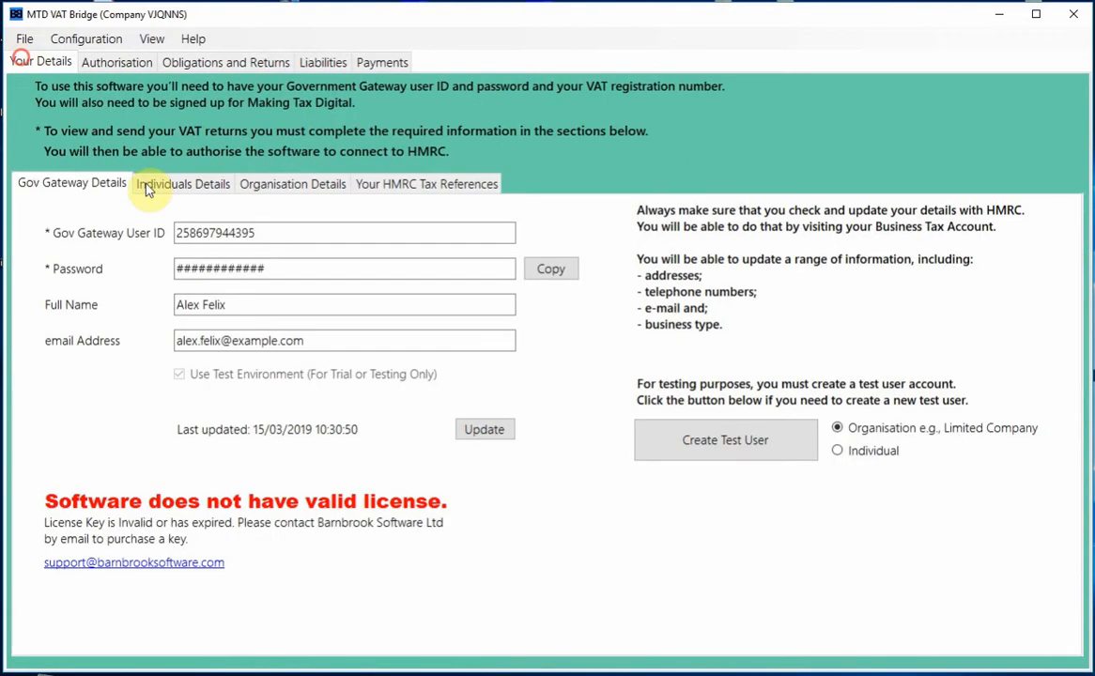
pyautogui.doubleClick(274, 235)
pyautogui.hotkey('ctrl', 'c')
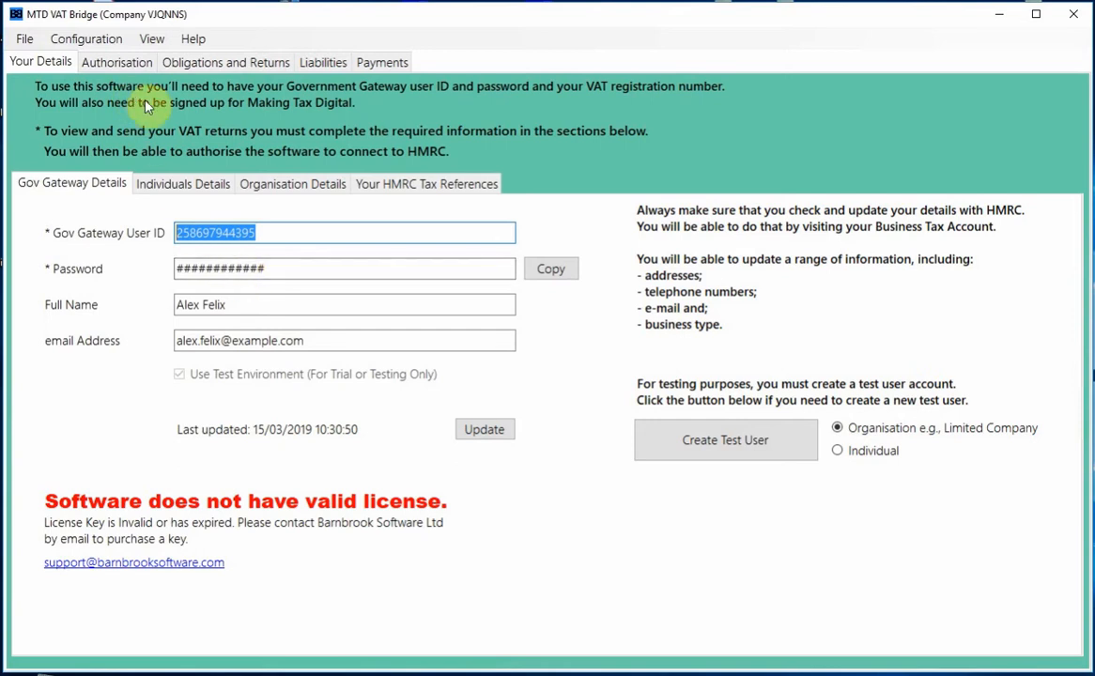
pyautogui.click(113, 62)
pyautogui.scroll(-5, 311, 488)
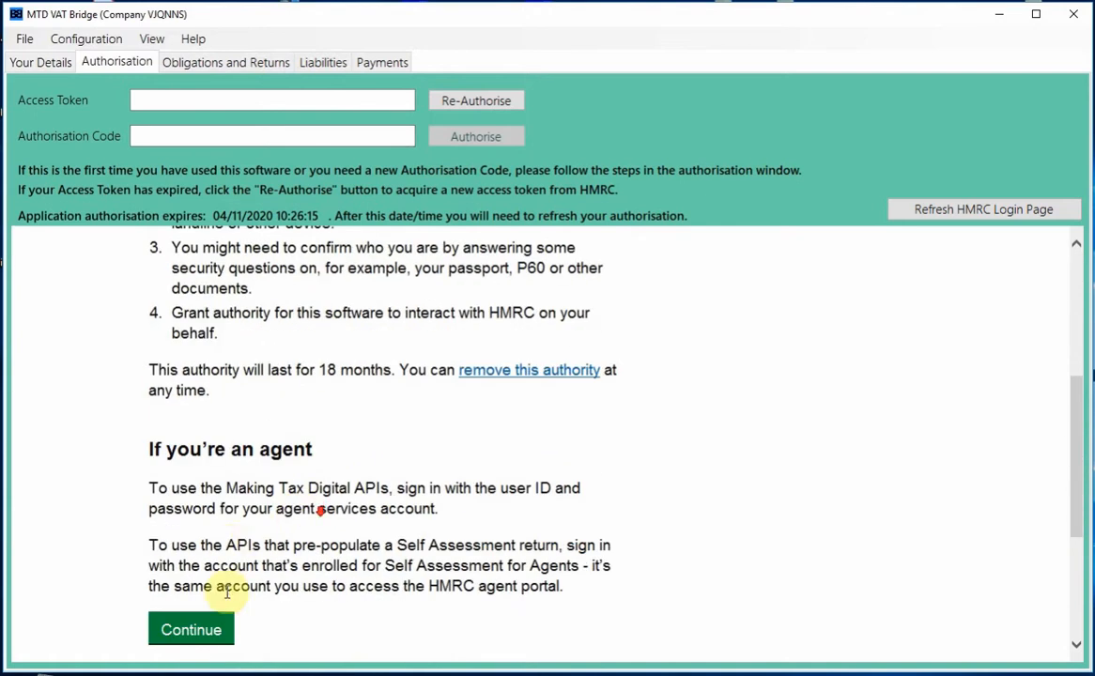
pyautogui.click(217, 641)
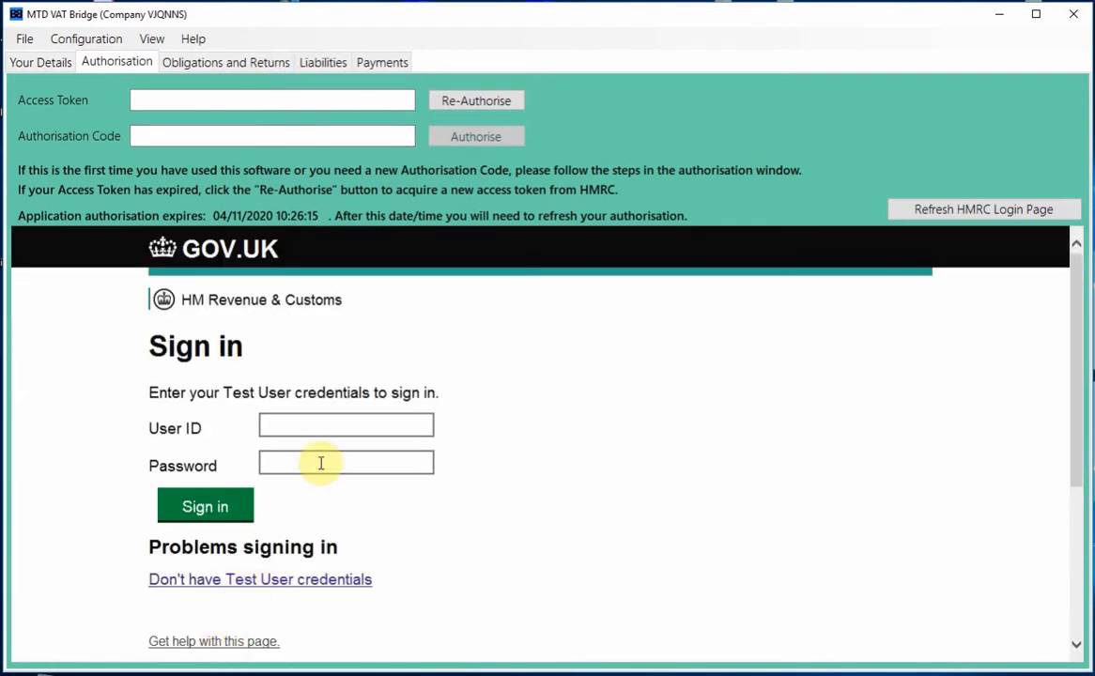
pyautogui.click(288, 428)
pyautogui.hotkey('ctrl', 'v')
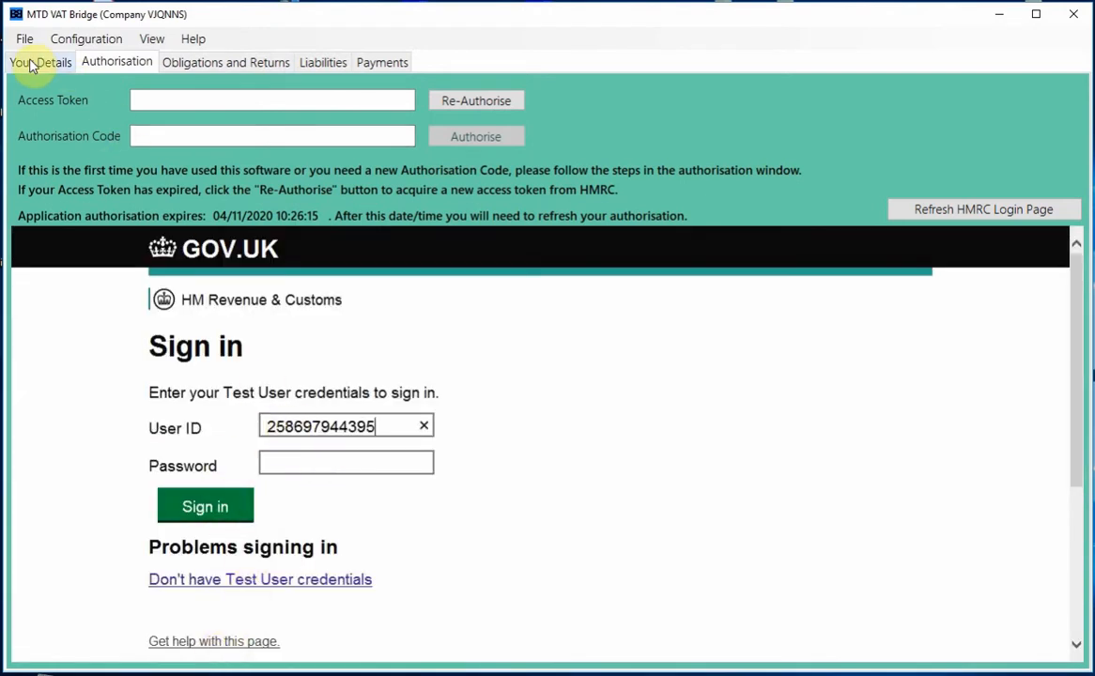
# - Copy the test user's password into the HMRC sign-in form and sign in
pyautogui.click(31, 62)
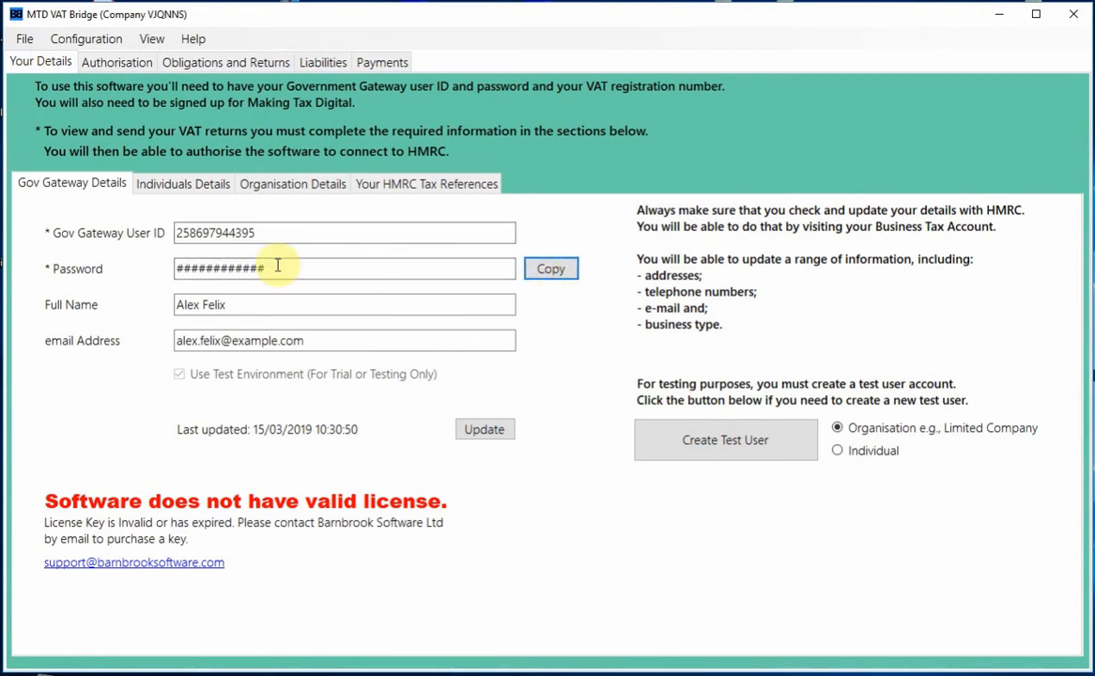
pyautogui.click(557, 274)
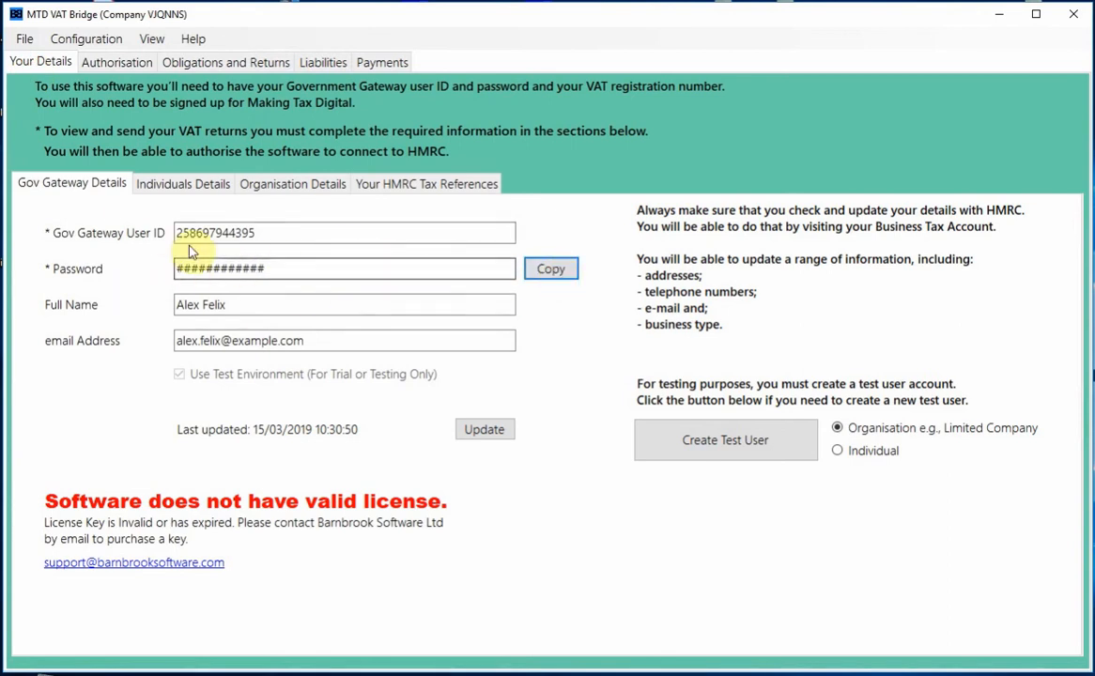
pyautogui.click(114, 62)
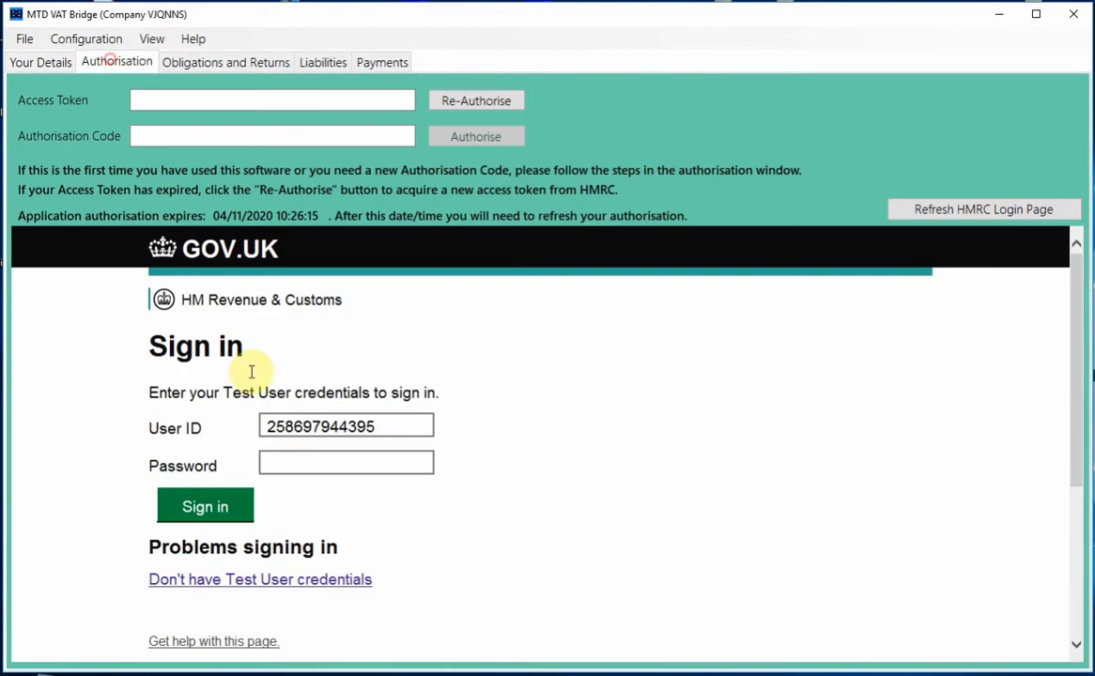
pyautogui.click(281, 464)
pyautogui.hotkey('ctrl', 'v')
pyautogui.click(205, 508)
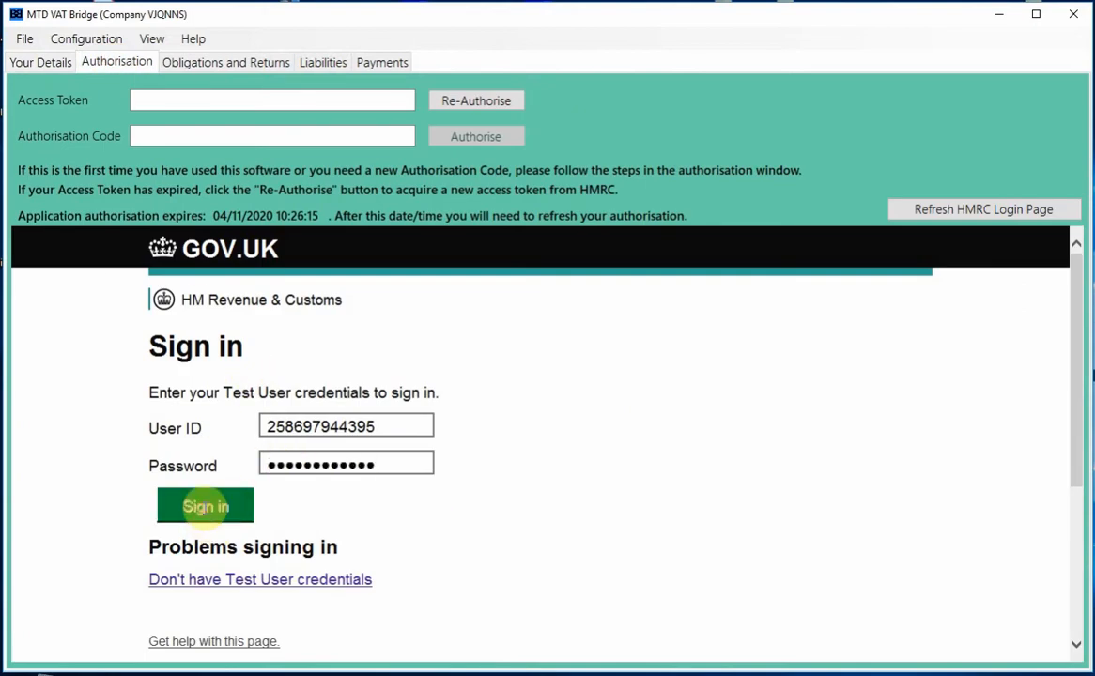
pyautogui.scroll(-1, 347, 479)
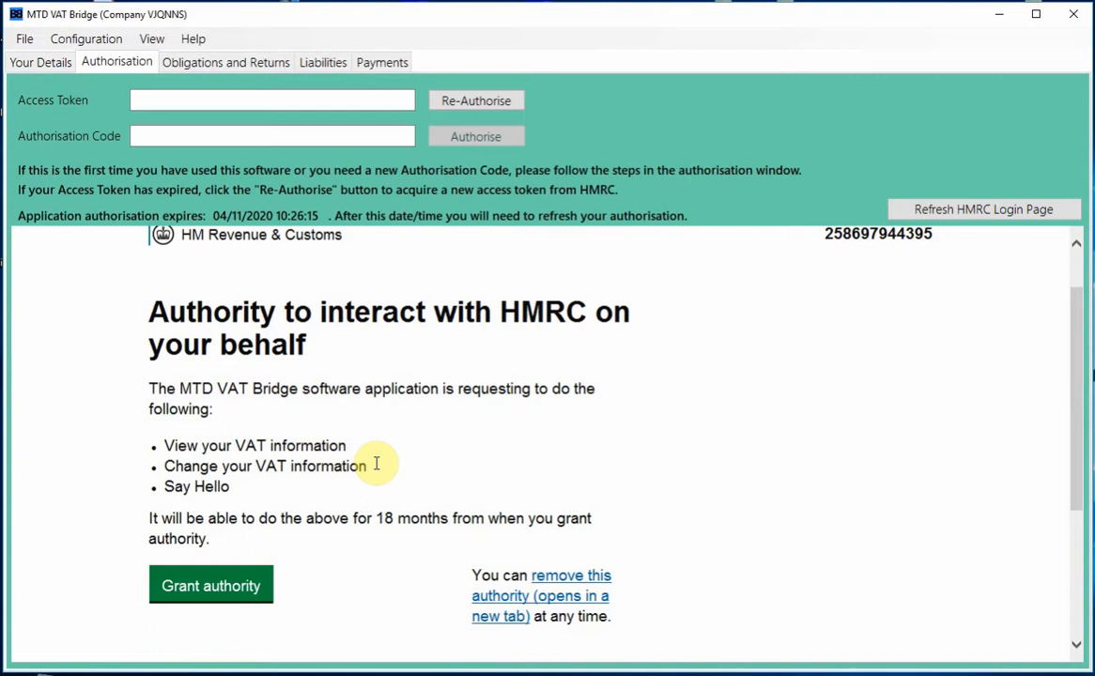
# - Grant the software authority to view and change VAT information on the HMRC page
pyautogui.click(212, 591)
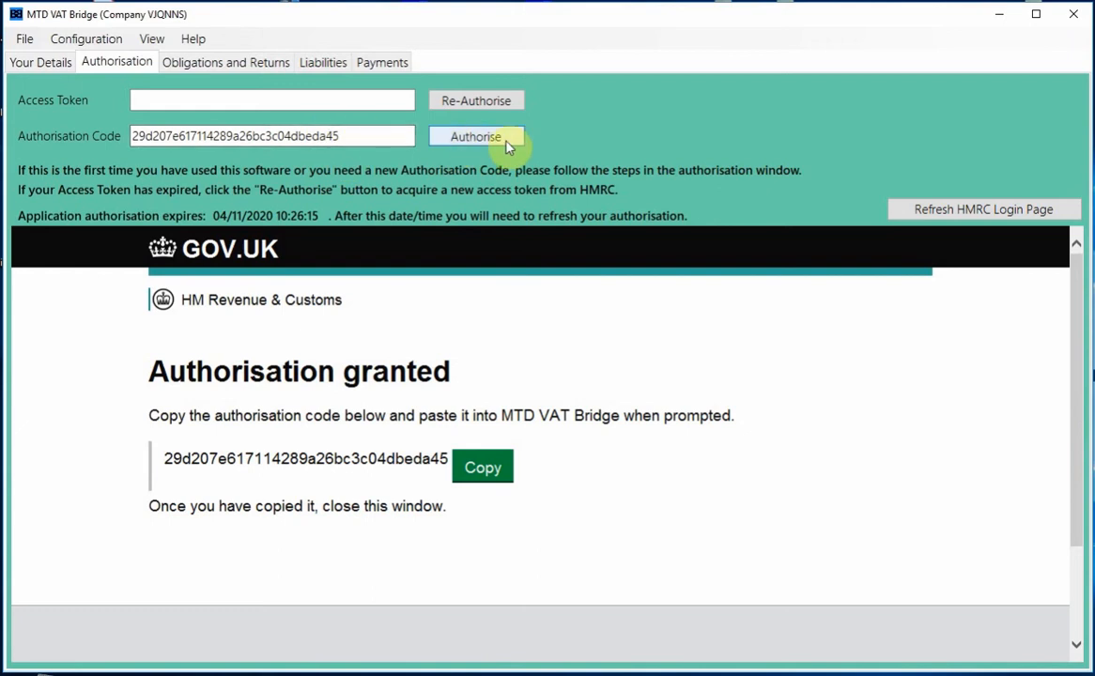
# - Authorise to obtain an HMRC access token, then show the Obligations and Returns page
pyautogui.click(508, 143)
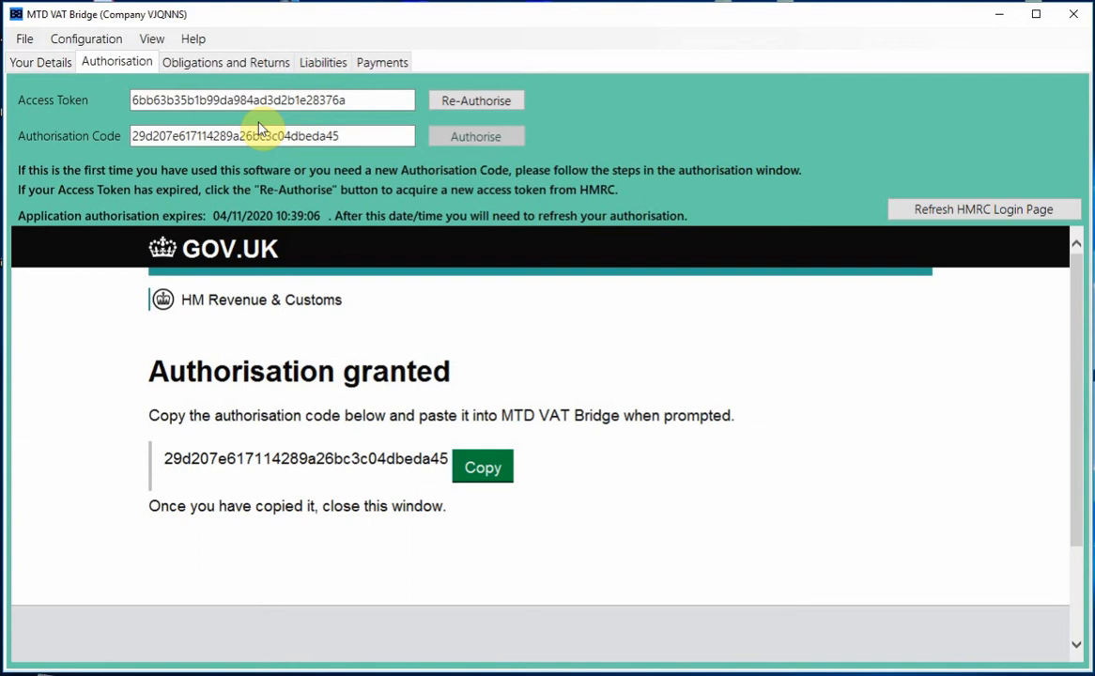
pyautogui.click(253, 67)
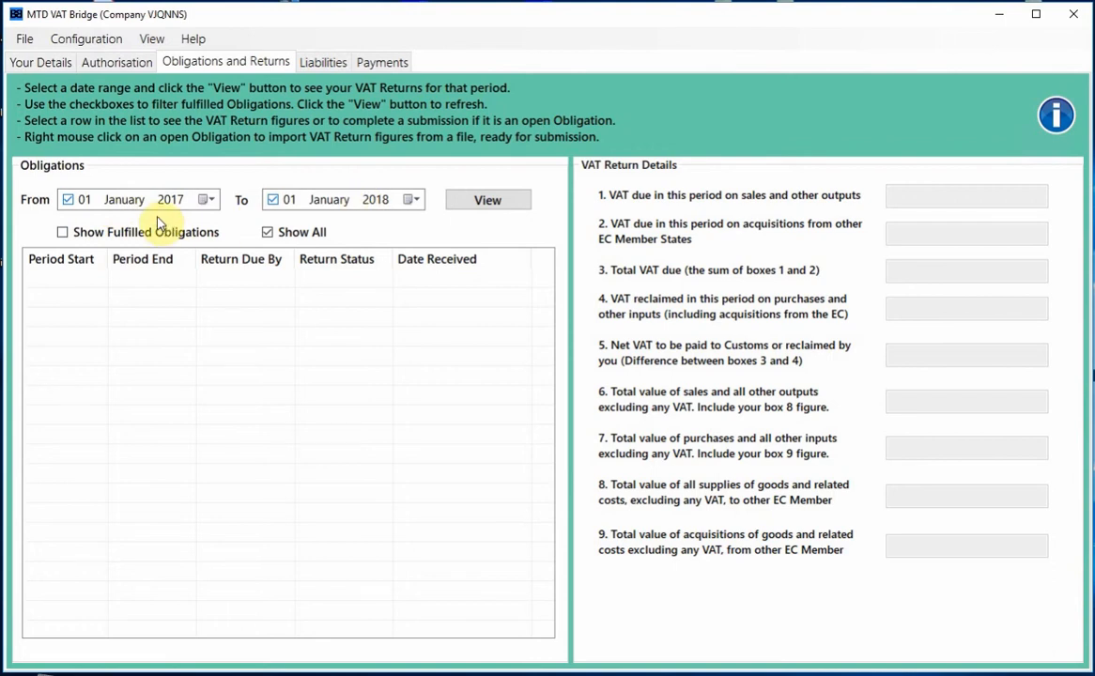
# - Set the From date to 01 January 2019
pyautogui.click(208, 201)
pyautogui.click(183, 340)
pyautogui.click(123, 201)
pyautogui.press('Up')
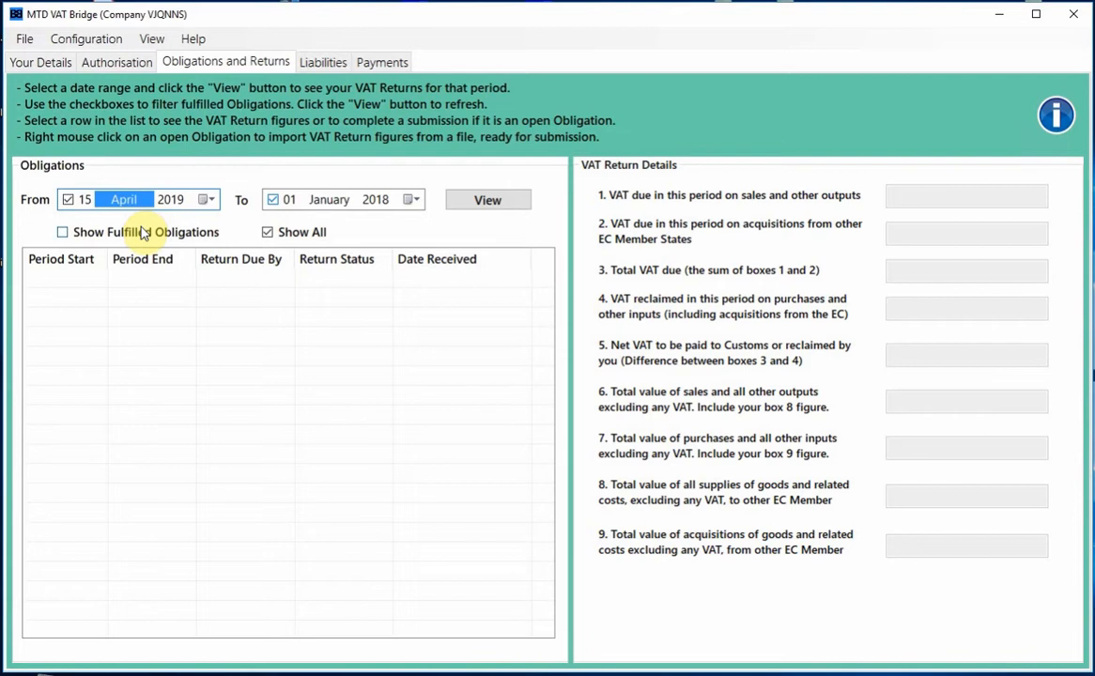
pyautogui.press('Down')
pyautogui.press('Down')
pyautogui.press('Left')
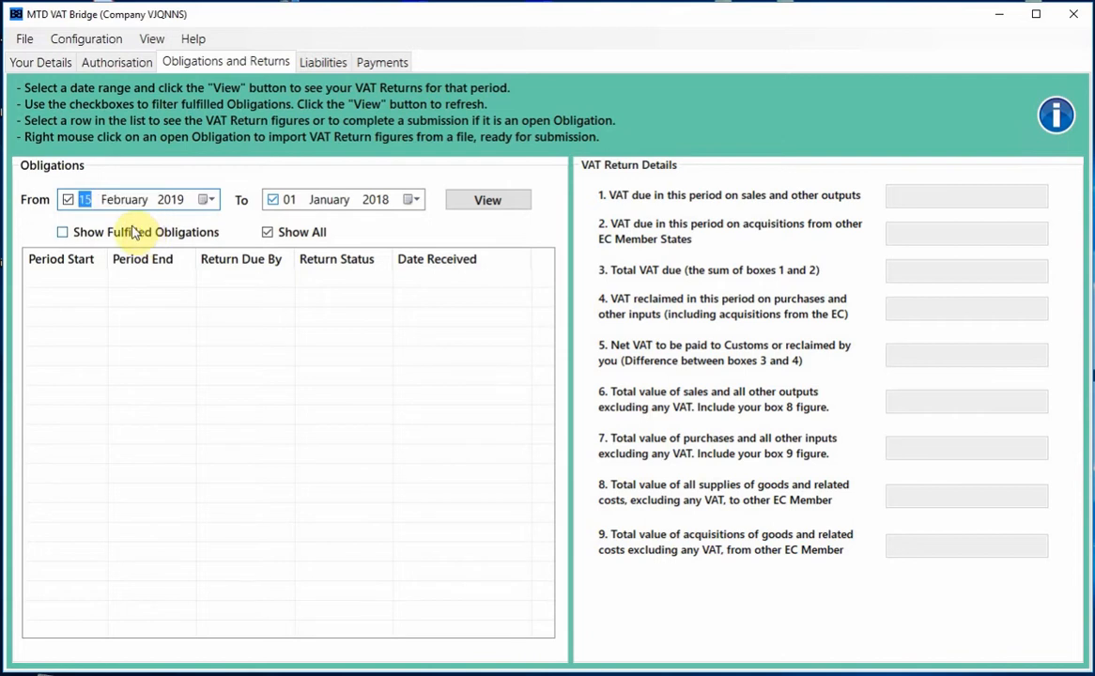
pyautogui.click(126, 201)
pyautogui.press('Down')
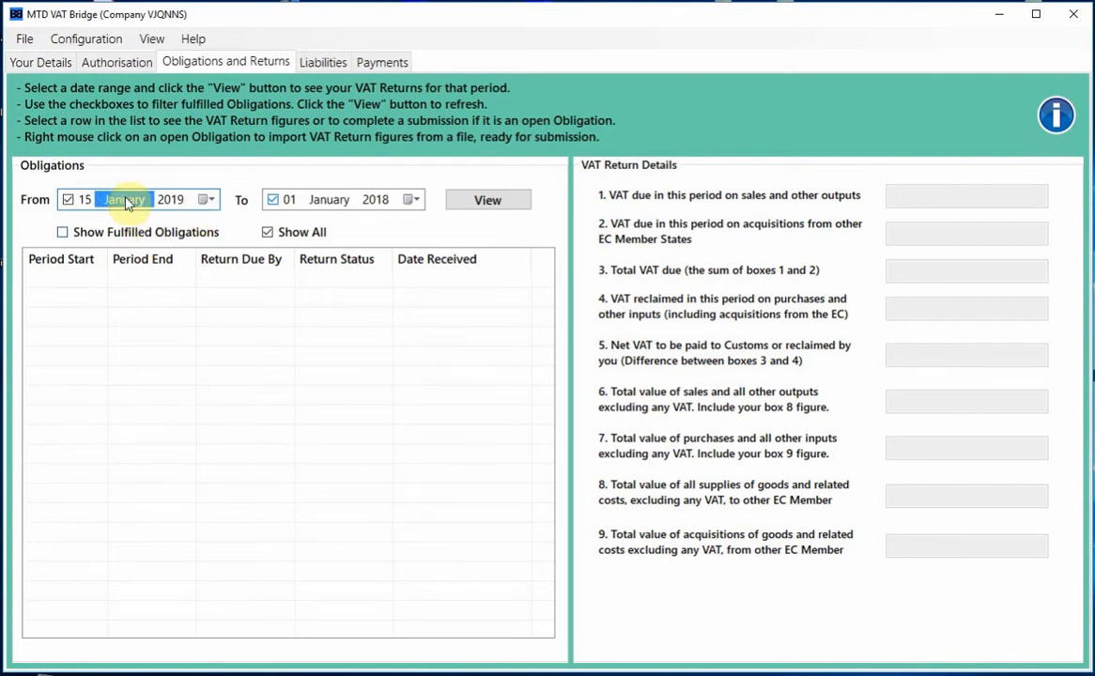
pyautogui.click(210, 200)
pyautogui.click(99, 258)
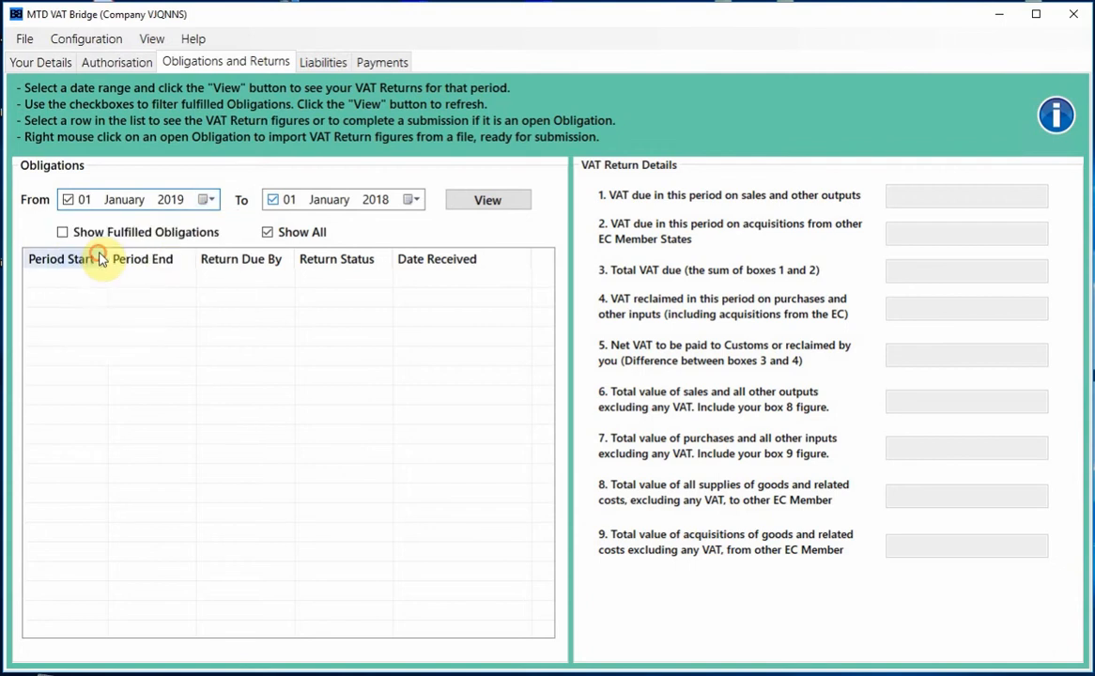
# - Set the To date to 15 March 2019 and view obligations using test scenario 4
pyautogui.click(414, 200)
pyautogui.click(378, 330)
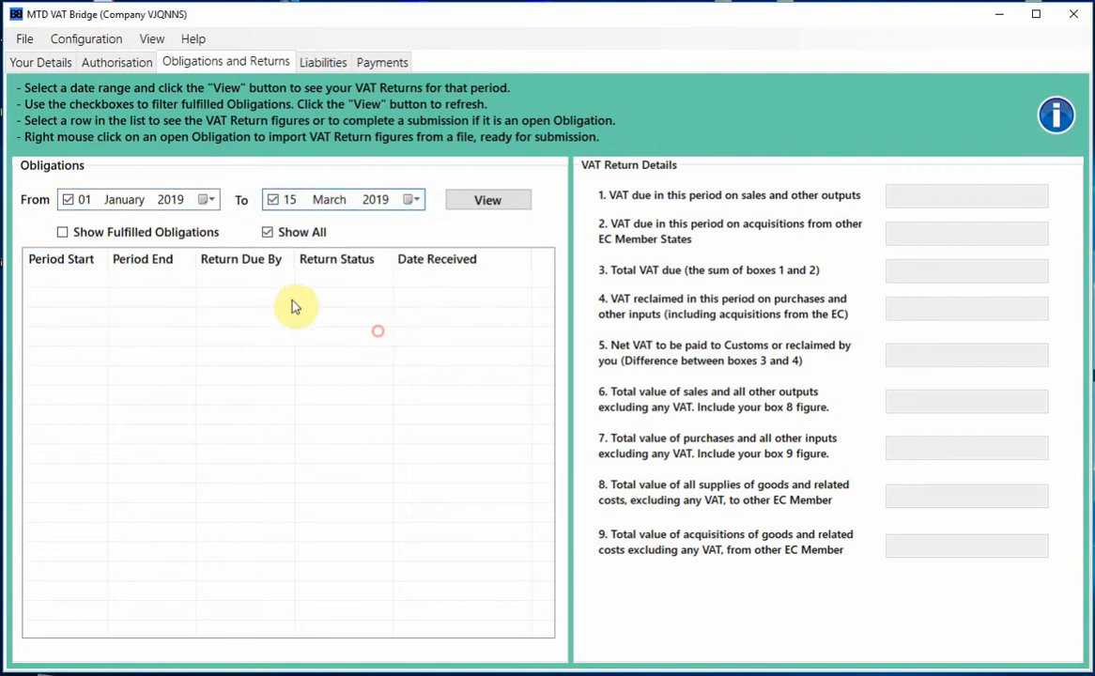
pyautogui.click(495, 202)
pyautogui.write('4')
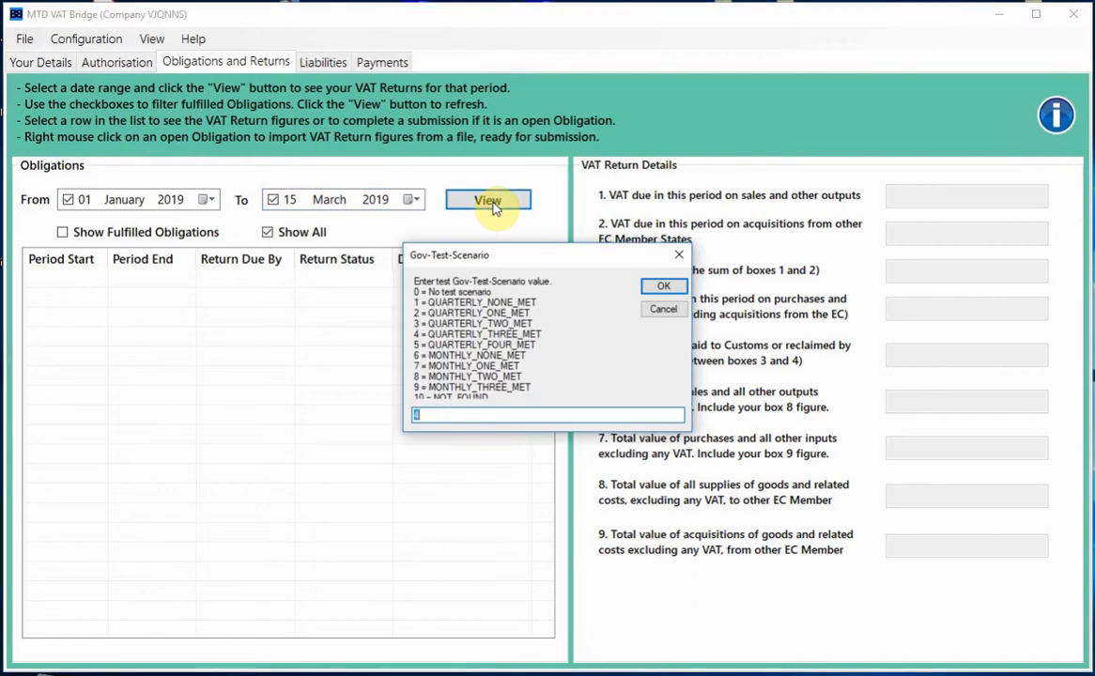
pyautogui.click(666, 287)
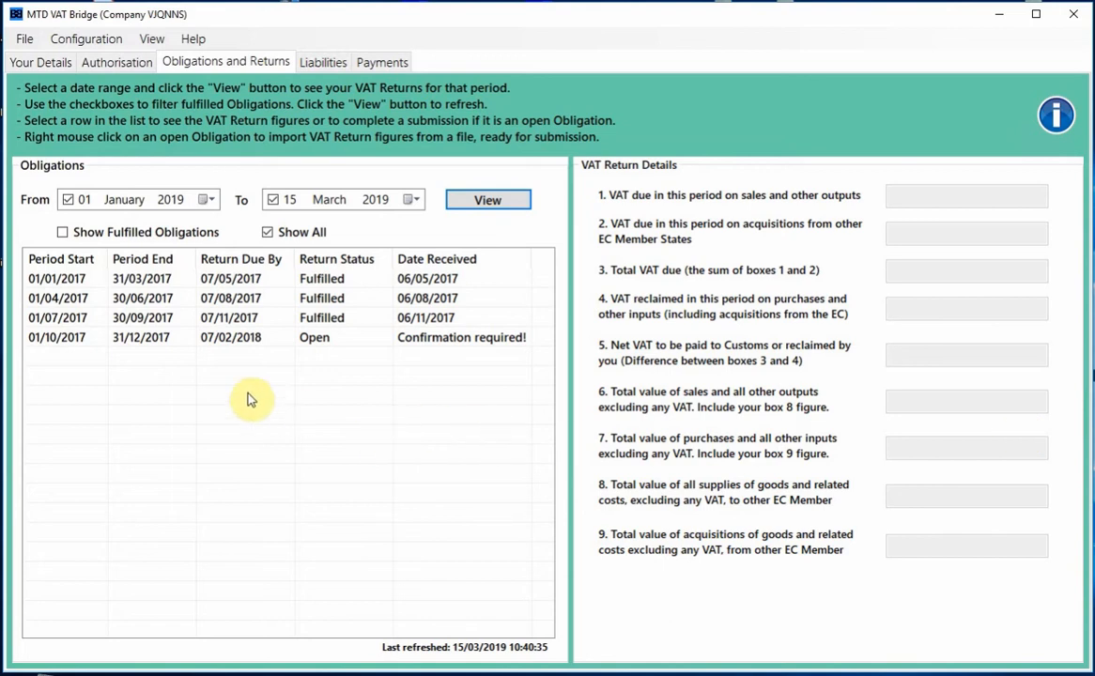
# - Select the open October–December 2017 obligation, dismiss the 'No VAT return figures' message, and check its actions
pyautogui.click(333, 342)
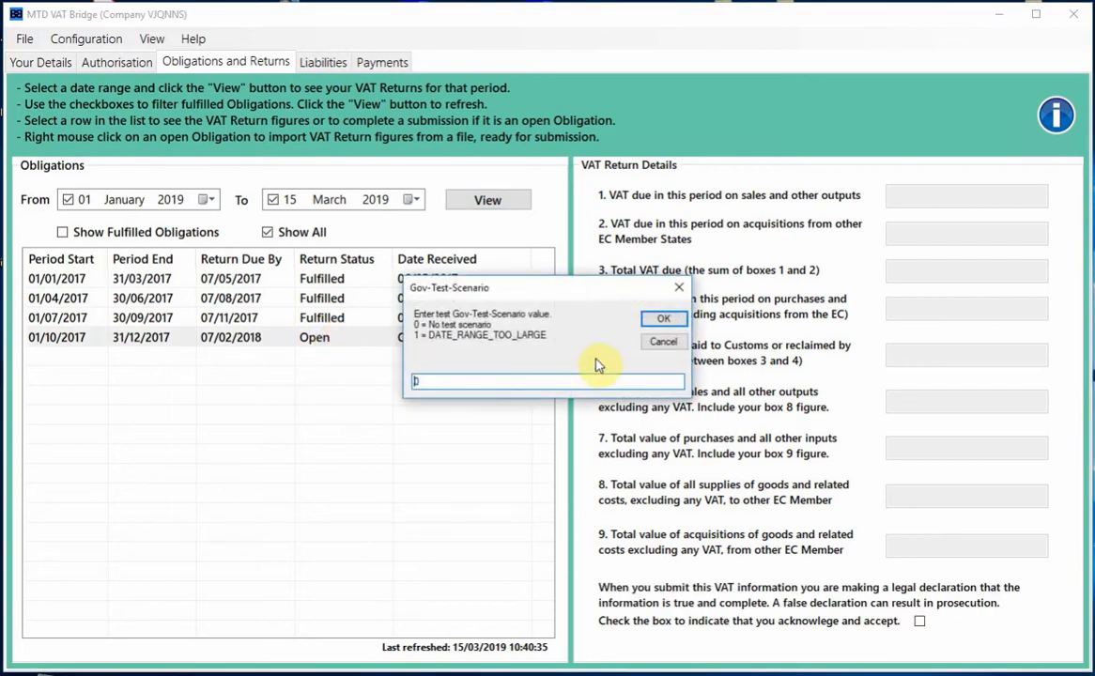
pyautogui.click(673, 321)
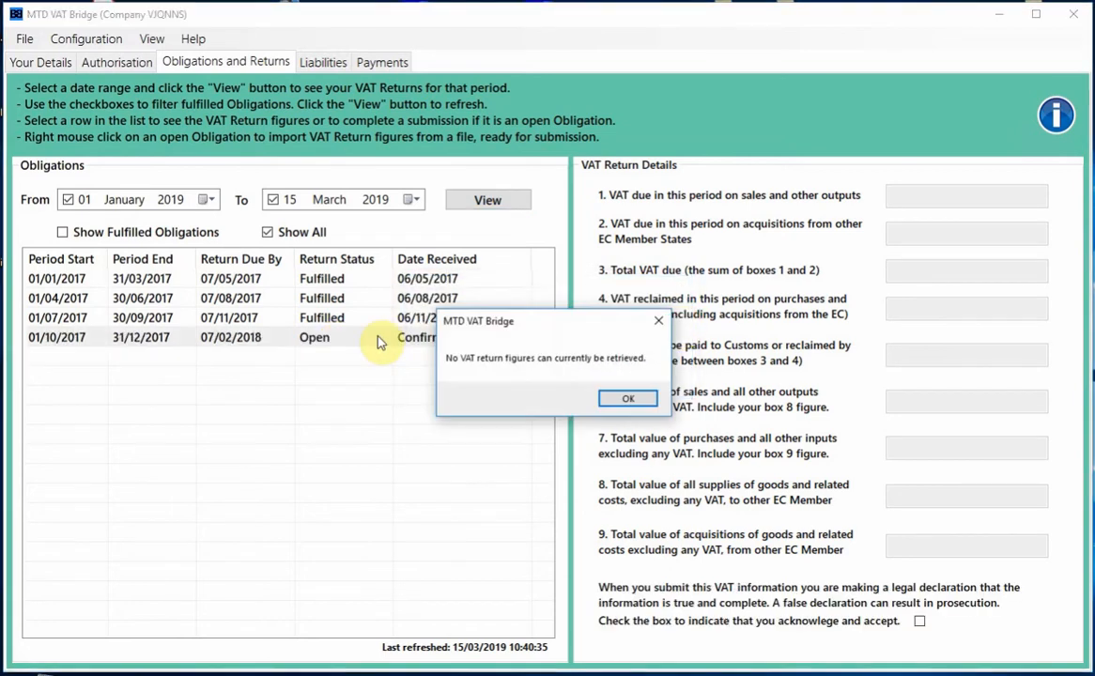
pyautogui.click(627, 401)
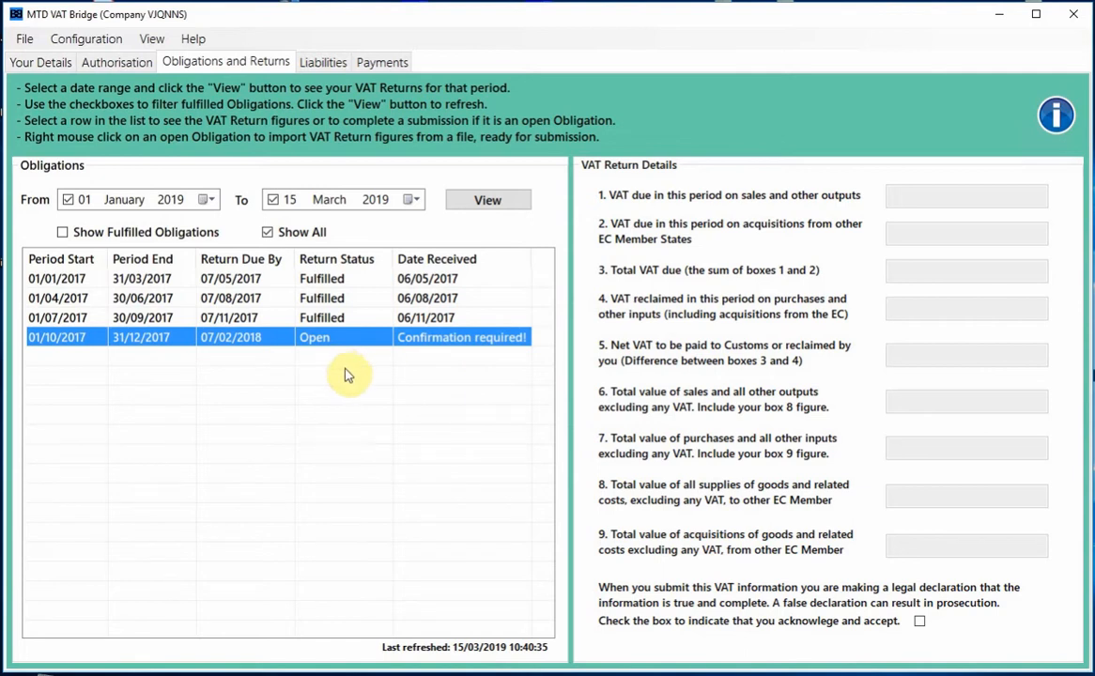
pyautogui.rightClick(328, 338)
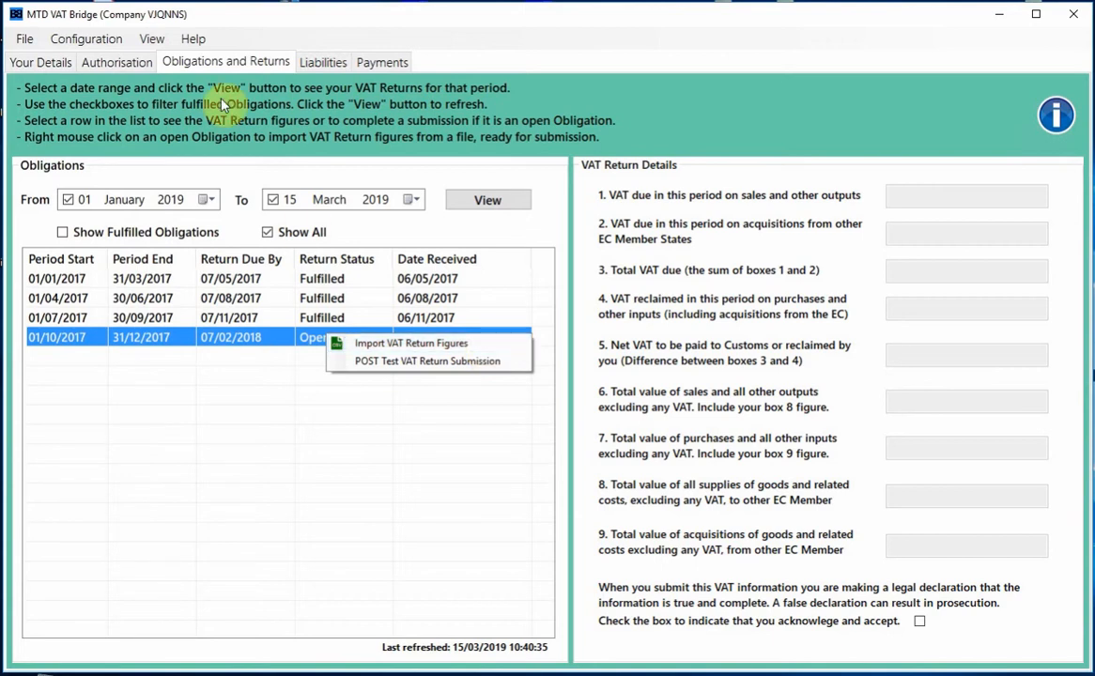
pyautogui.click(194, 41)
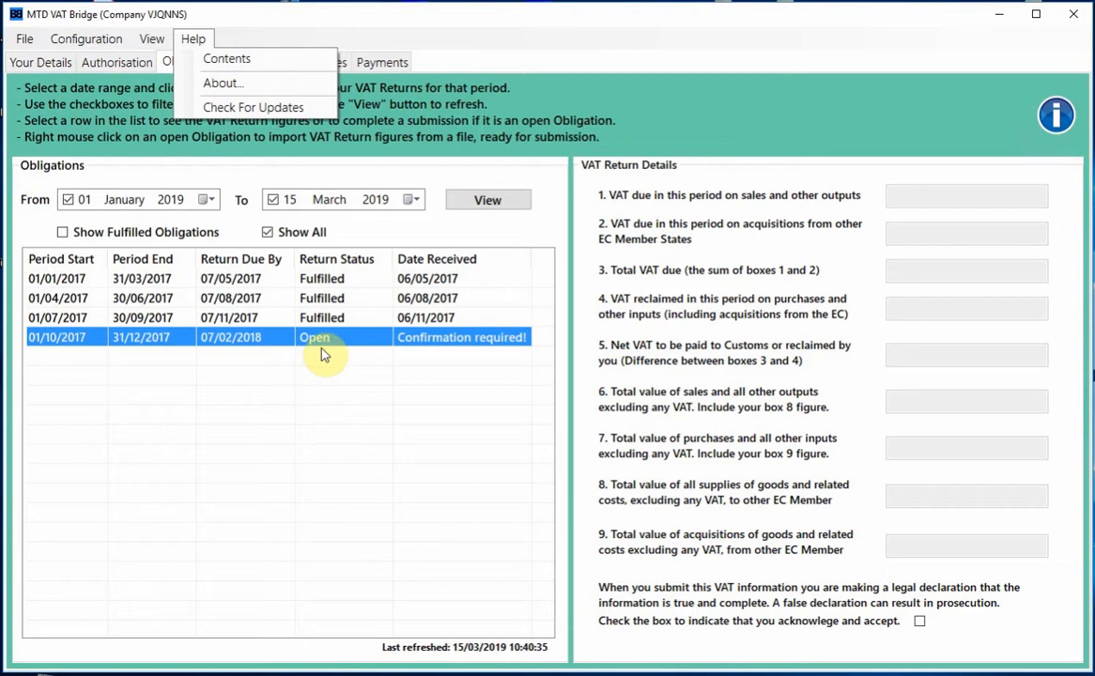
pyautogui.press('Escape')
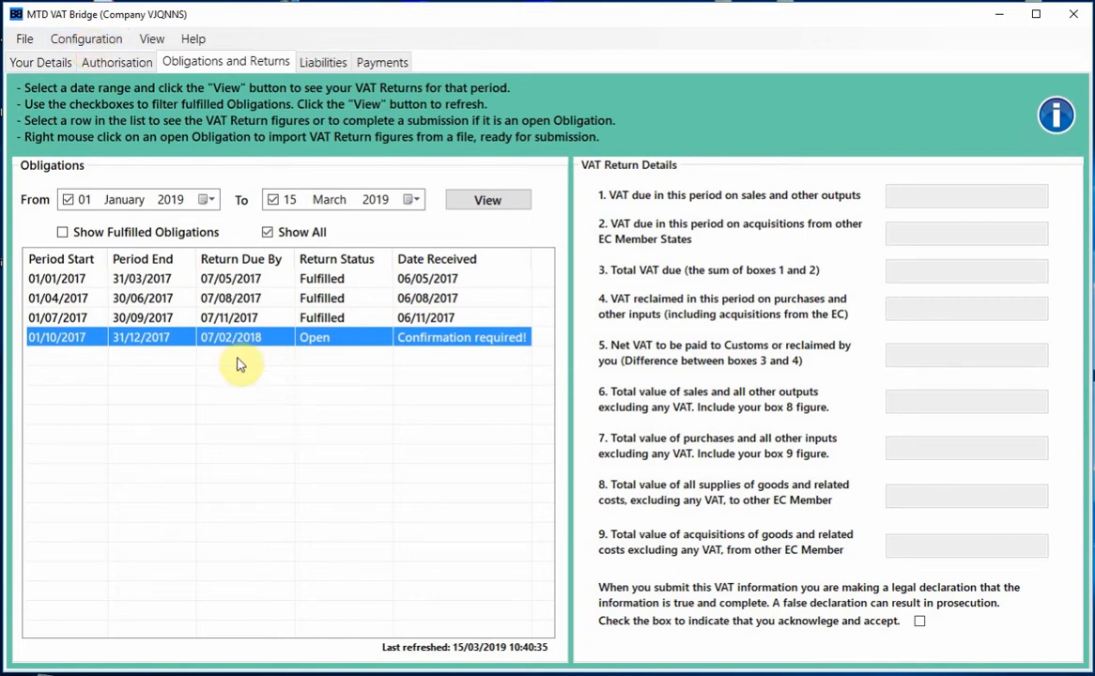
# - Open Configuration > Excel Worksheet and review the Box 1–5 cell references
pyautogui.click(83, 43)
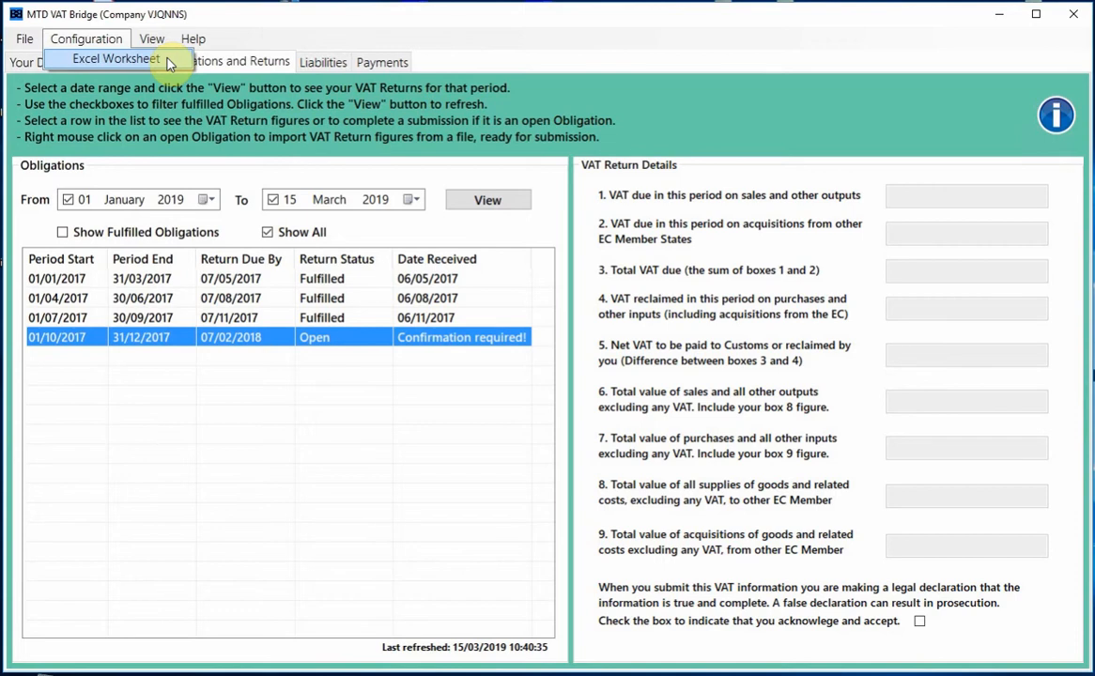
pyautogui.click(117, 60)
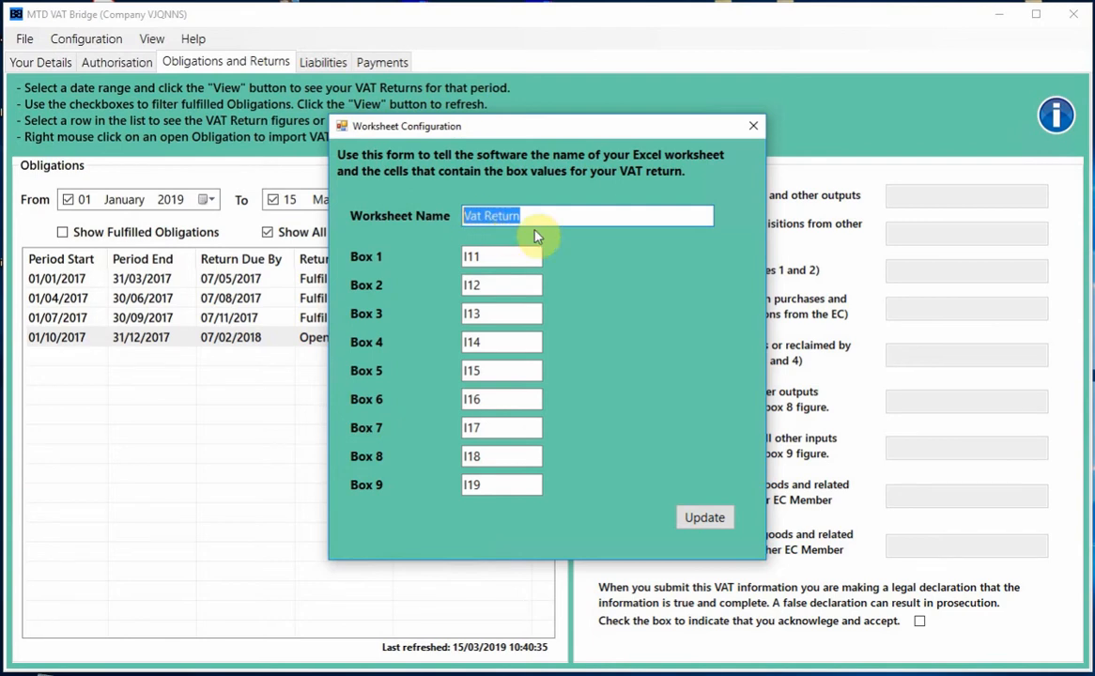
pyautogui.click(491, 257)
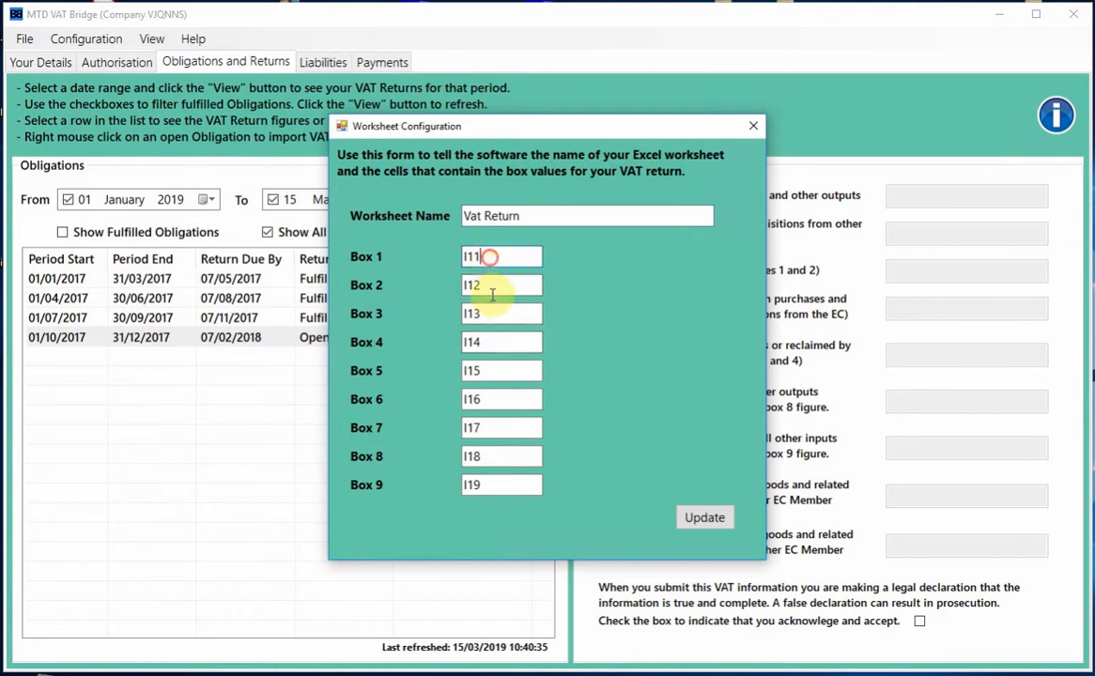
pyautogui.click(495, 285)
pyautogui.click(491, 313)
pyautogui.click(500, 343)
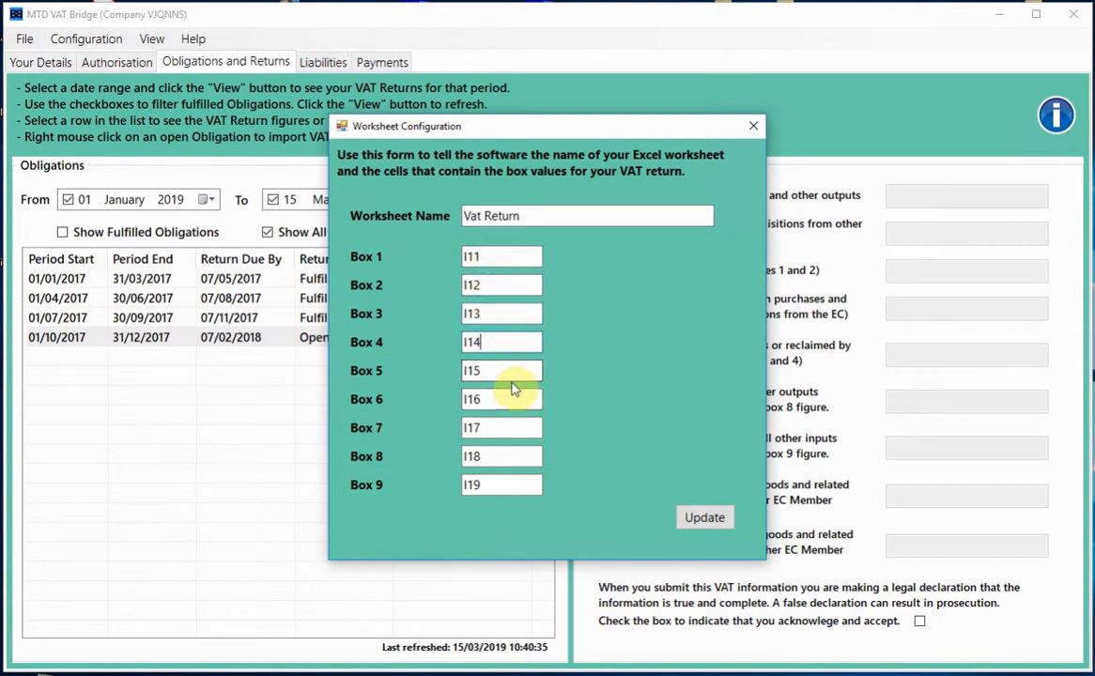
pyautogui.click(501, 372)
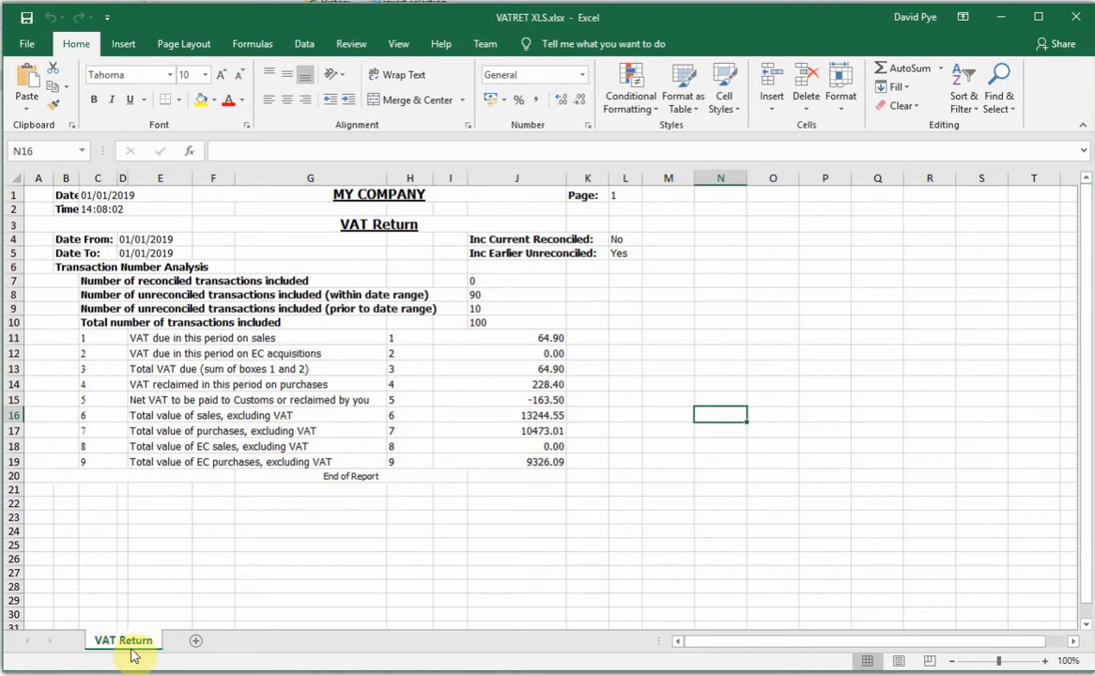
# - Change the worksheet name from 'Vat Return' to 'VAT Return' in the bridge
pyautogui.hotkey('alt', 'Tab')
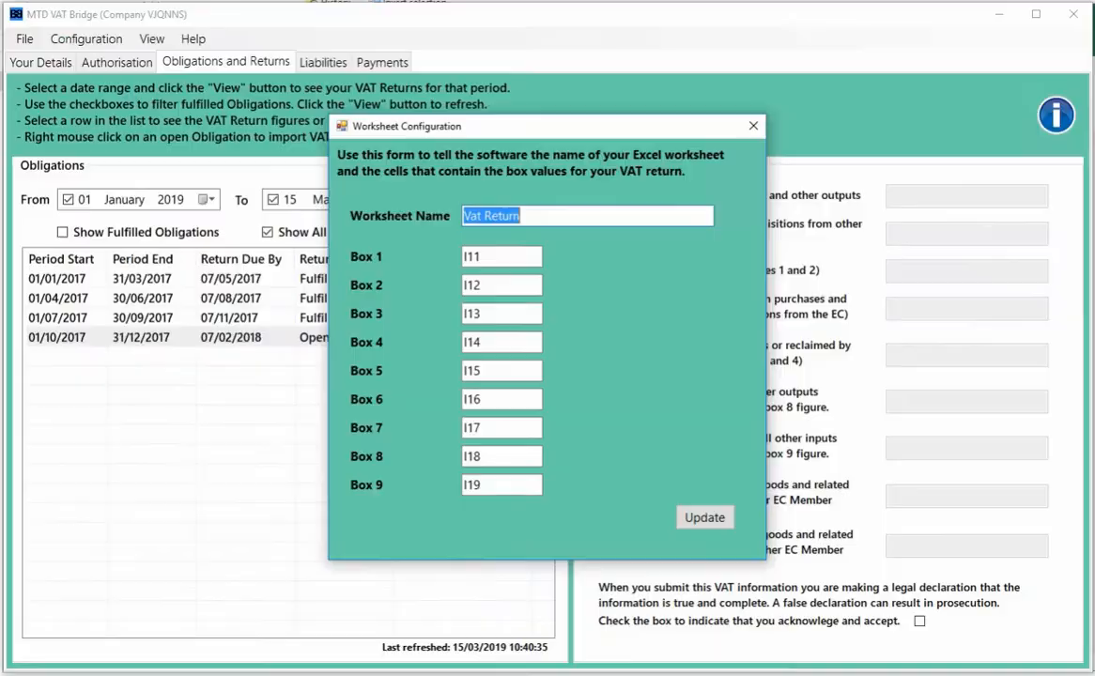
pyautogui.click(481, 215)
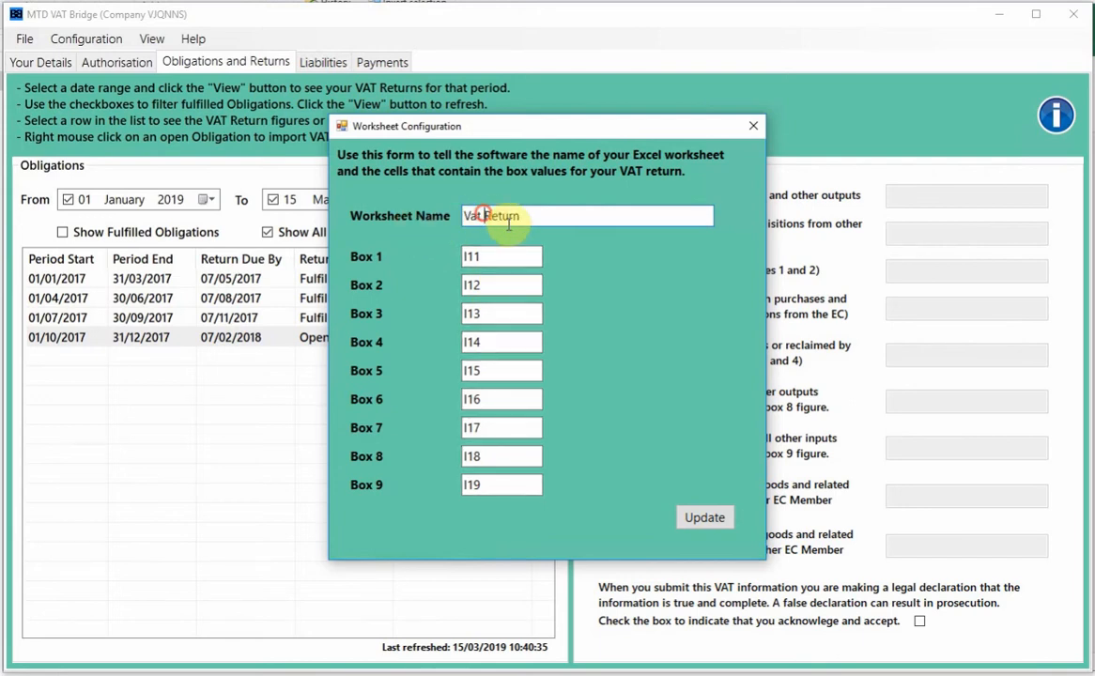
pyautogui.press('BackSpace')
pyautogui.press('BackSpace')
pyautogui.write('AT')
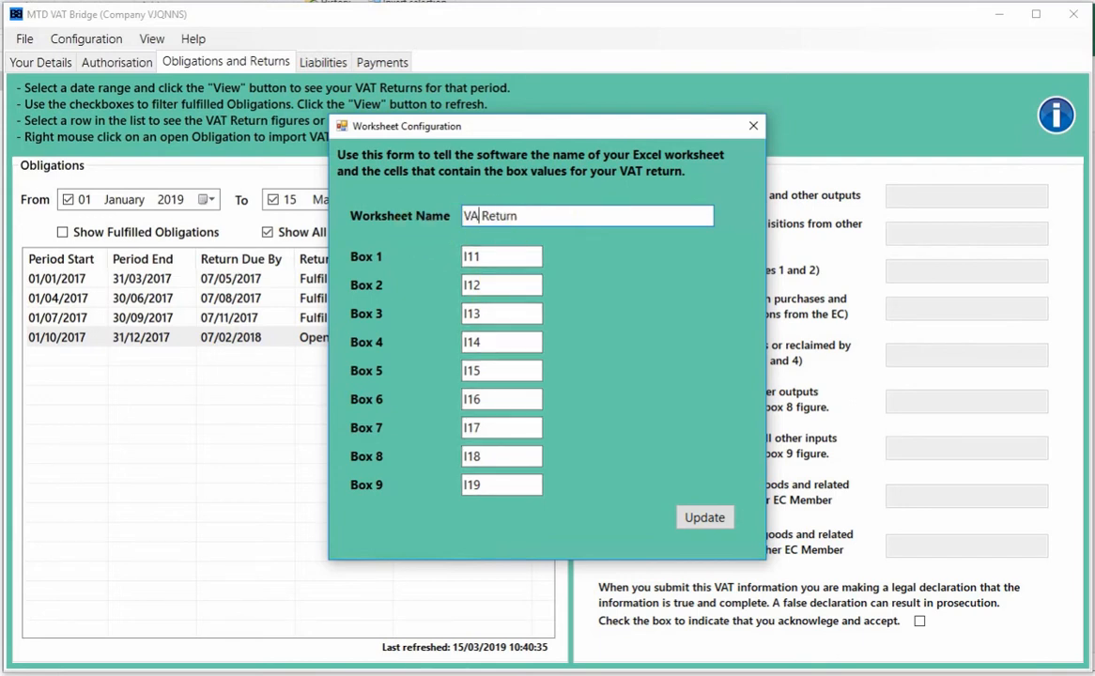
pyautogui.click(548, 213)
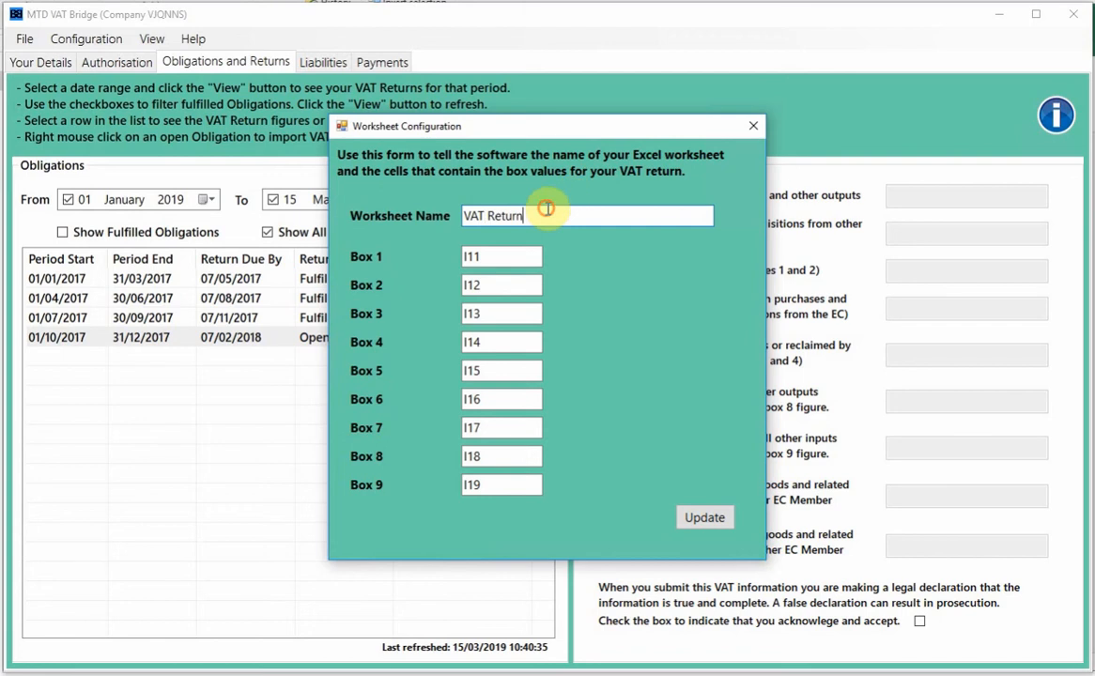
# - Check in Excel that cells I11 and I19 hold the Box 1 and Box 9 figures
pyautogui.hotkey('alt', 'Tab')
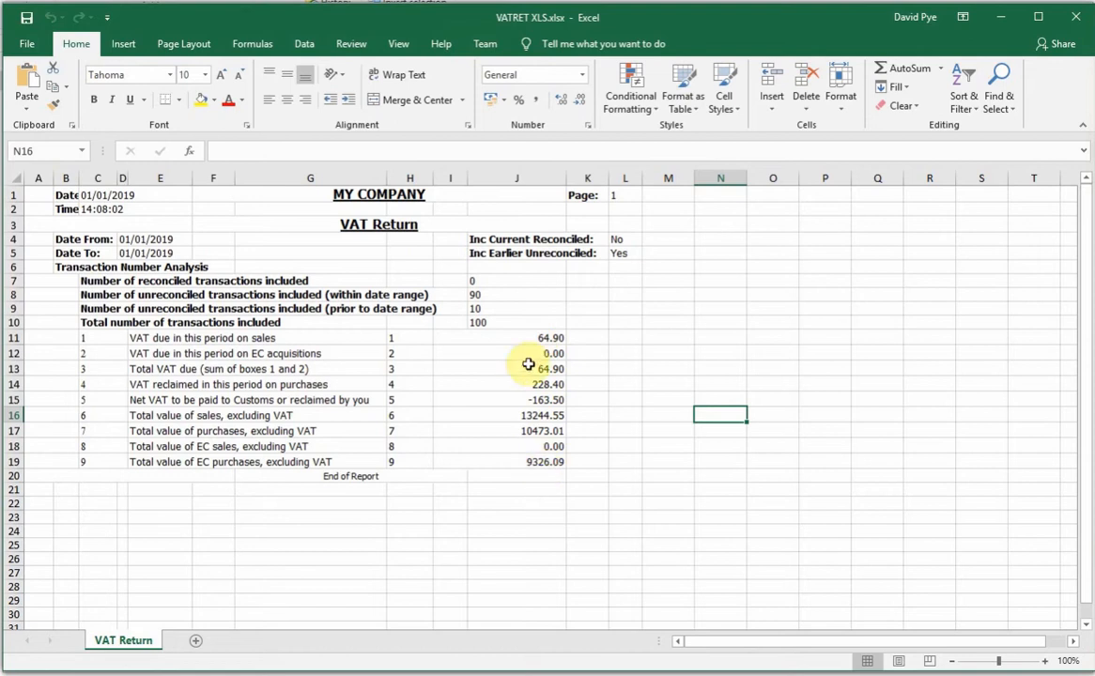
pyautogui.click(526, 339)
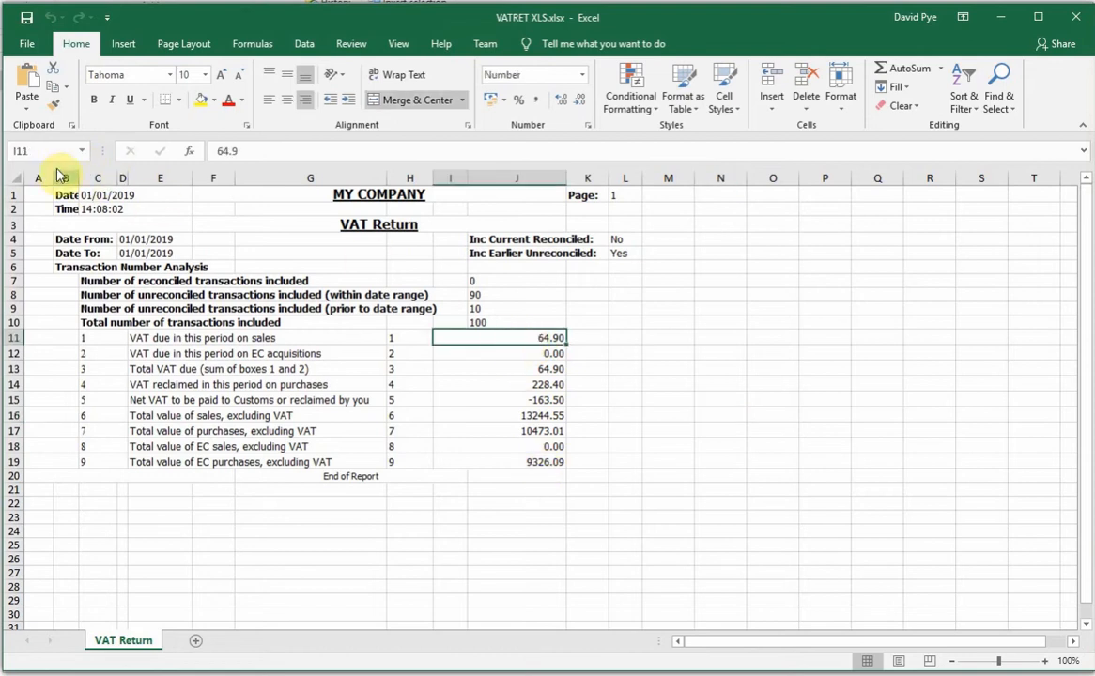
pyautogui.click(521, 462)
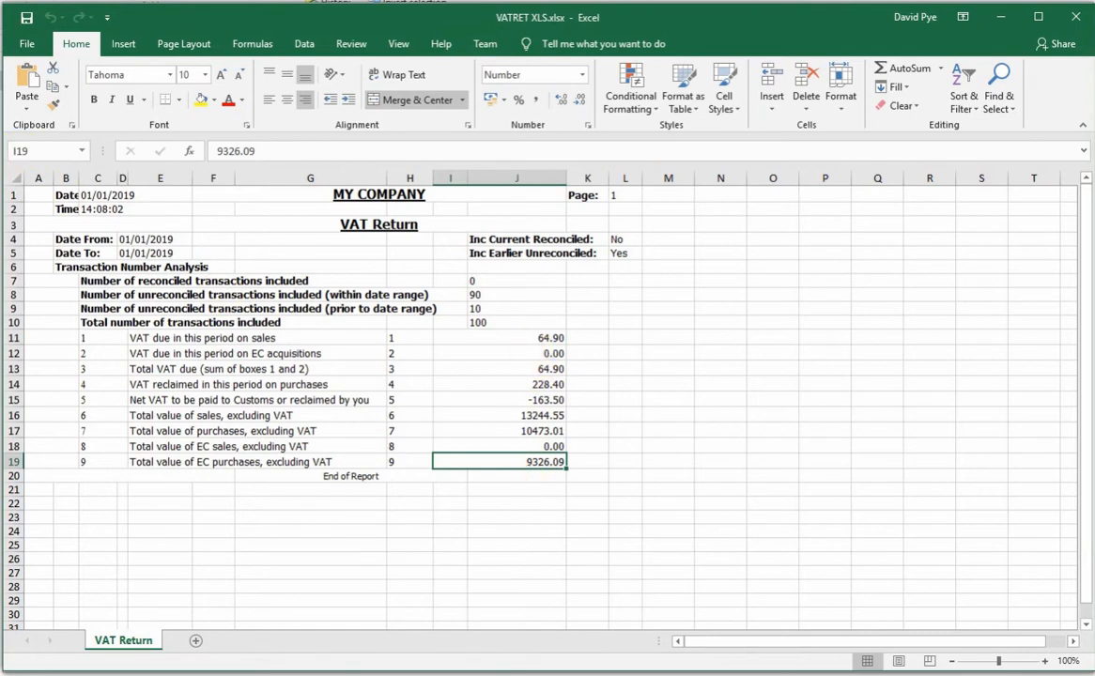
pyautogui.click(404, 606)
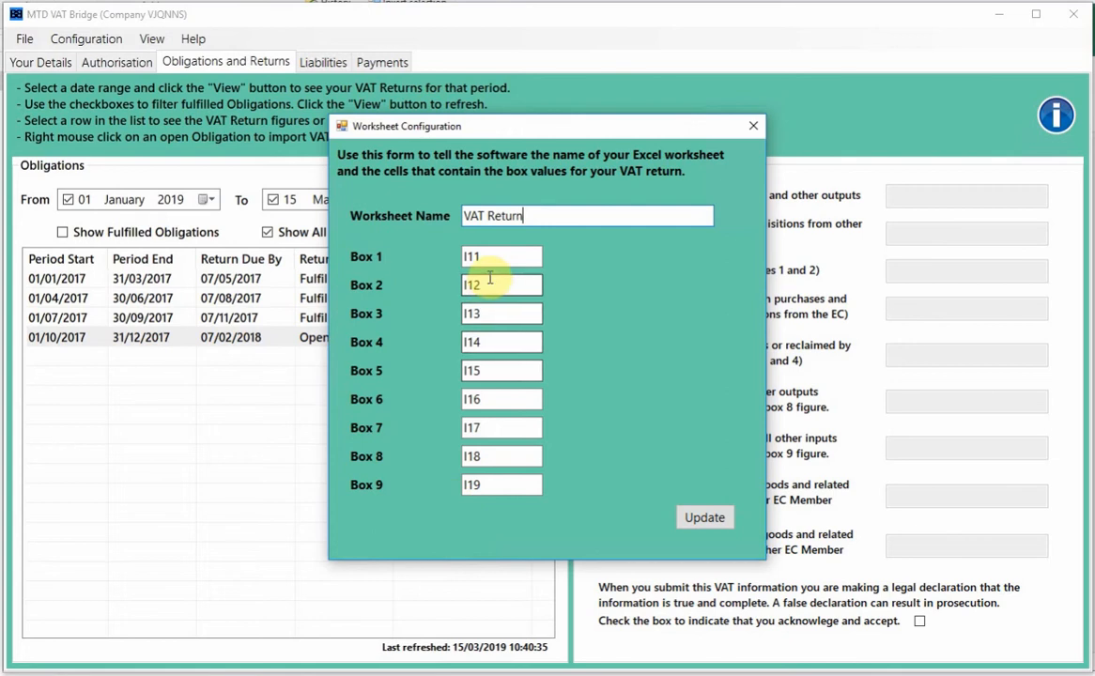
# - Update the VAT Return worksheet mapping of boxes 1–9 to cells I11–I19, then close the form
pyautogui.click(484, 342)
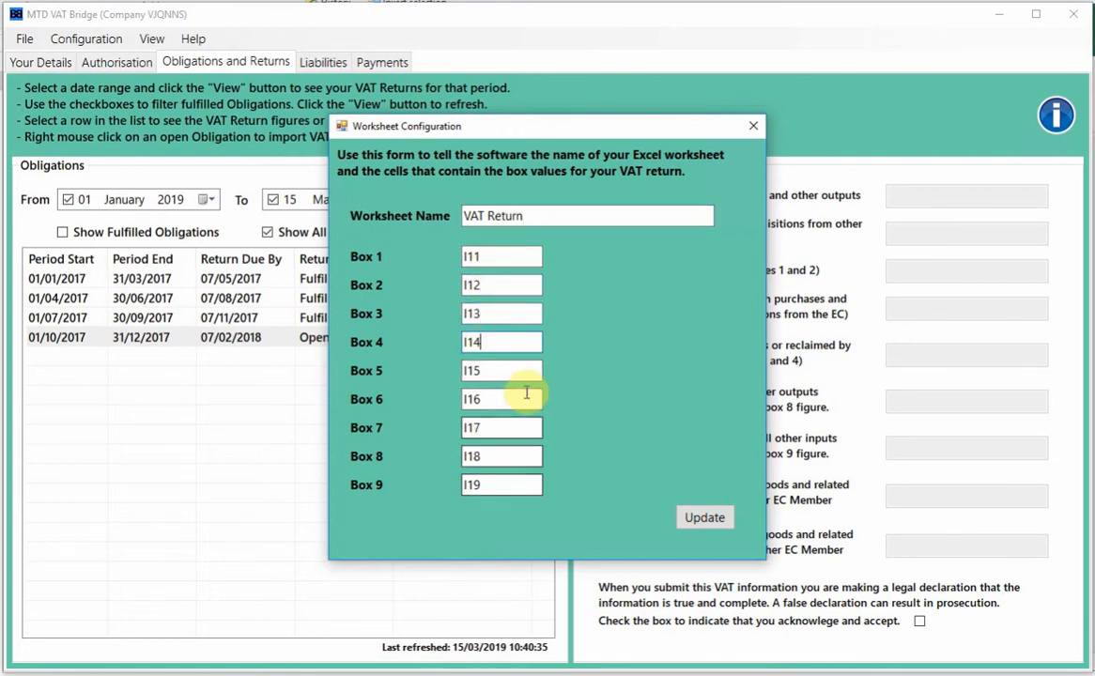
pyautogui.click(705, 519)
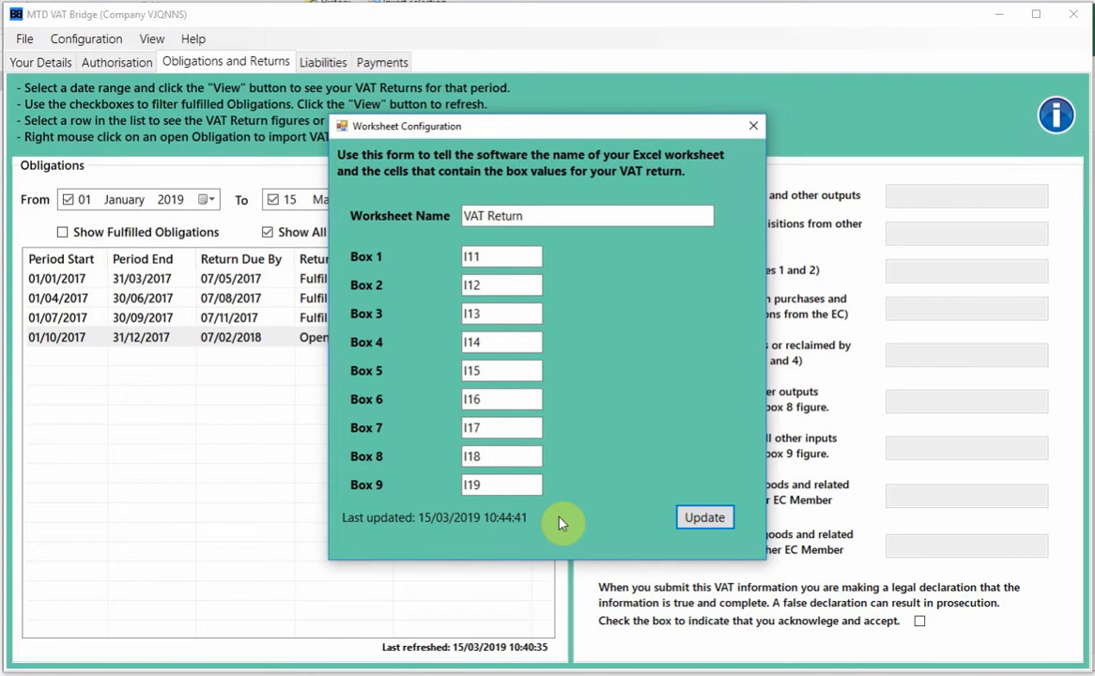
pyautogui.moveTo(535, 217); pyautogui.dragTo(447, 222)
pyautogui.click(511, 254)
pyautogui.click(754, 125)
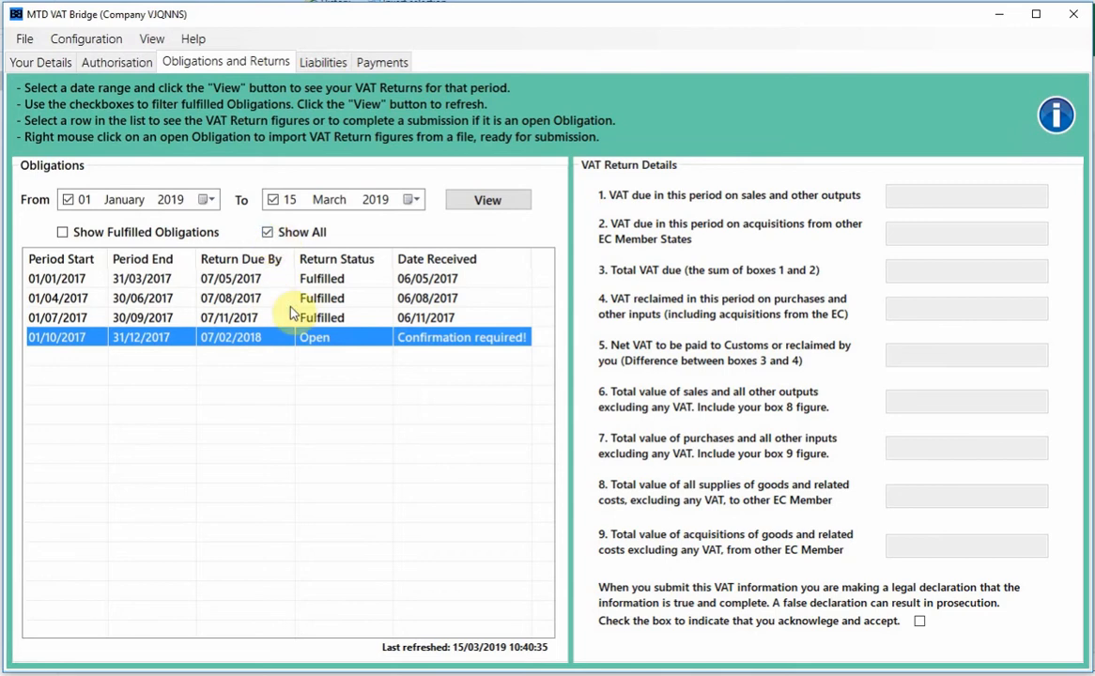
# - Import figures from VATRET XLS.xlsx into a new submission for the 01/10/2017–31/12/2017 obligation
pyautogui.rightClick(277, 340)
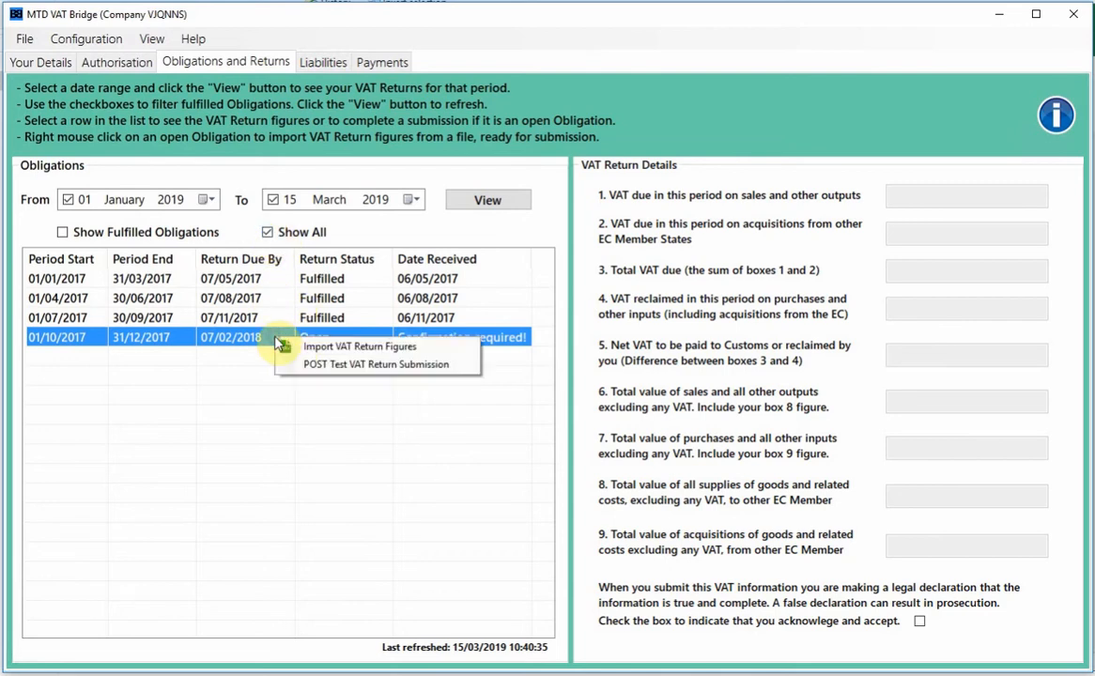
pyautogui.click(408, 348)
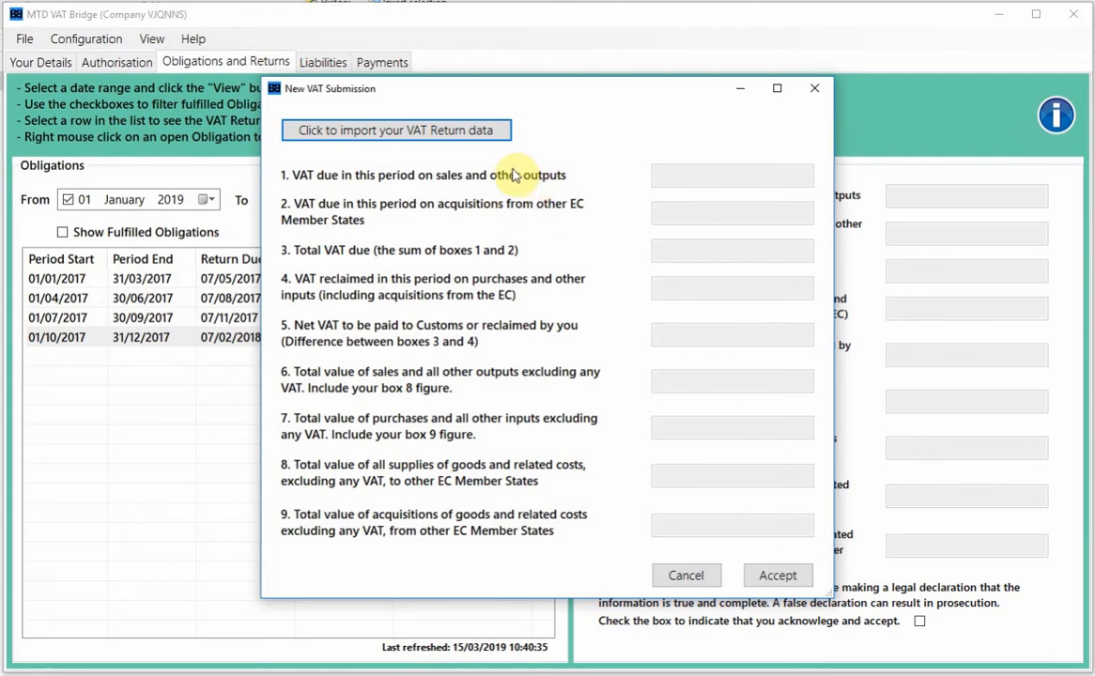
pyautogui.click(395, 129)
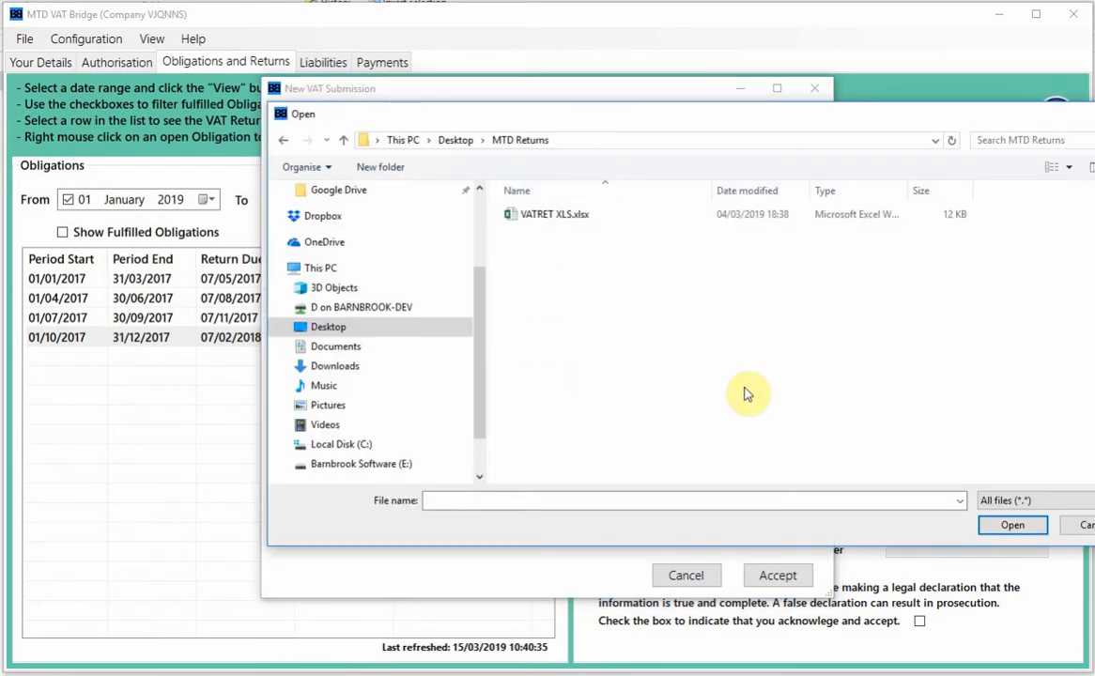
pyautogui.click(557, 217)
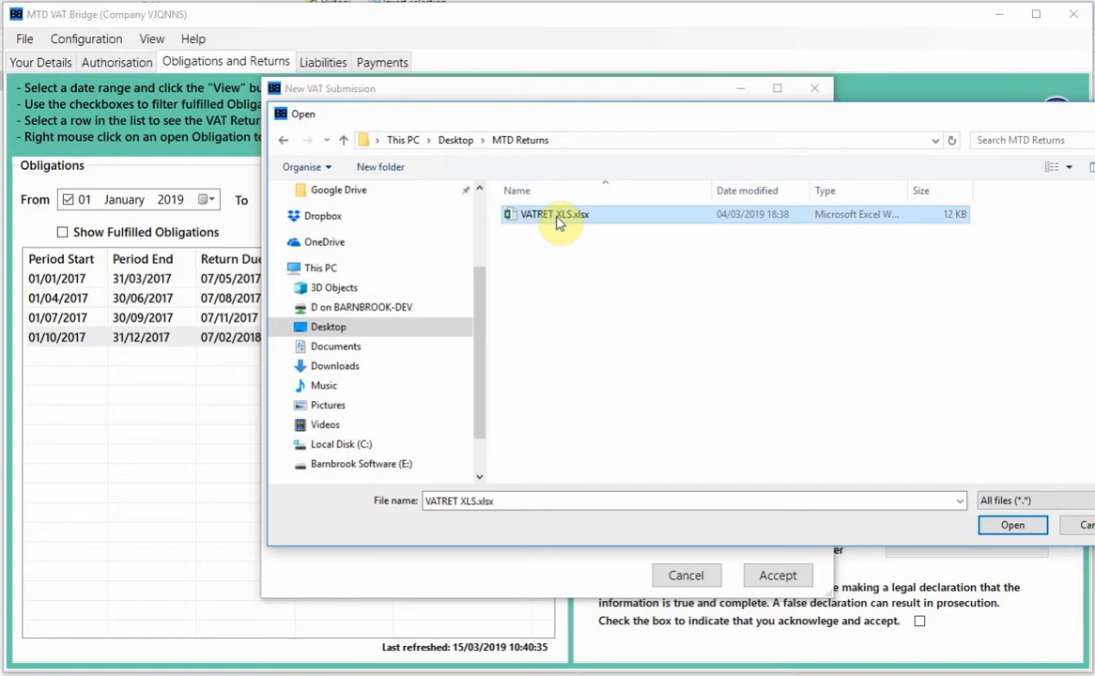
pyautogui.click(1001, 528)
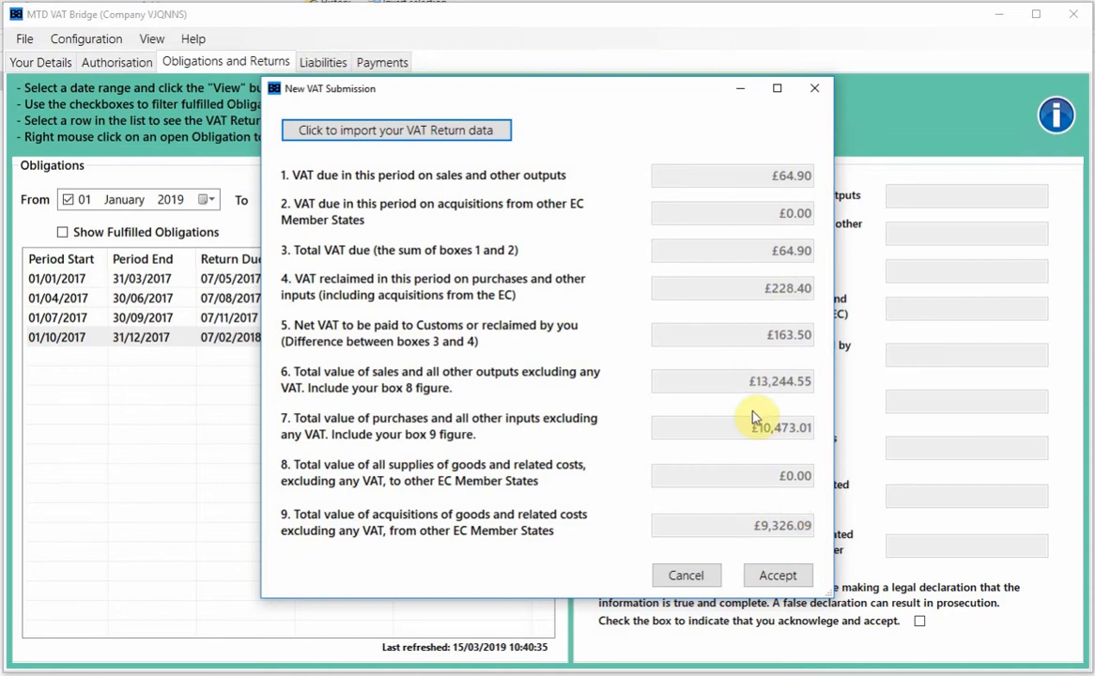
# - Accept the imported figures, tick the legal declaration and submit the return
pyautogui.click(769, 577)
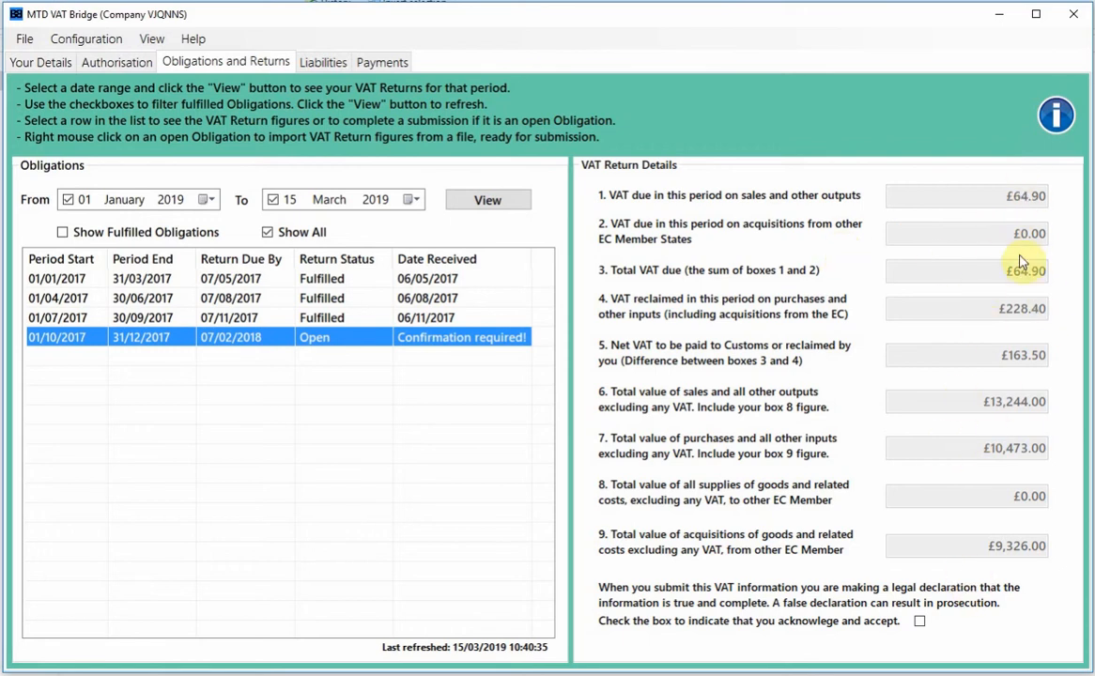
pyautogui.click(920, 622)
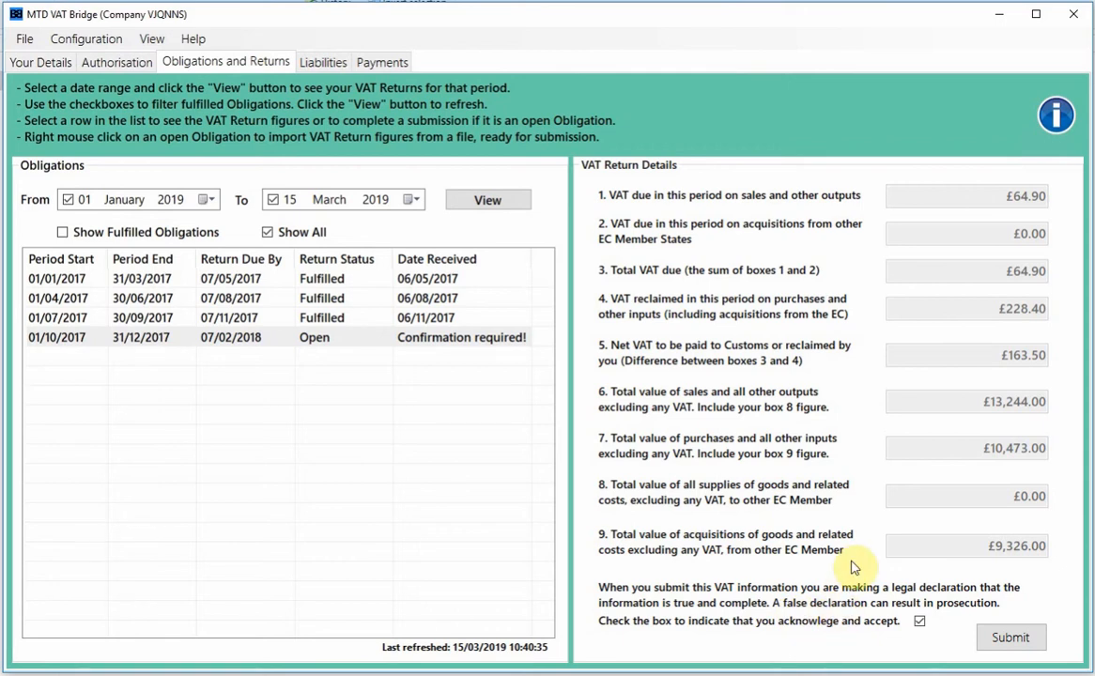
pyautogui.click(1017, 646)
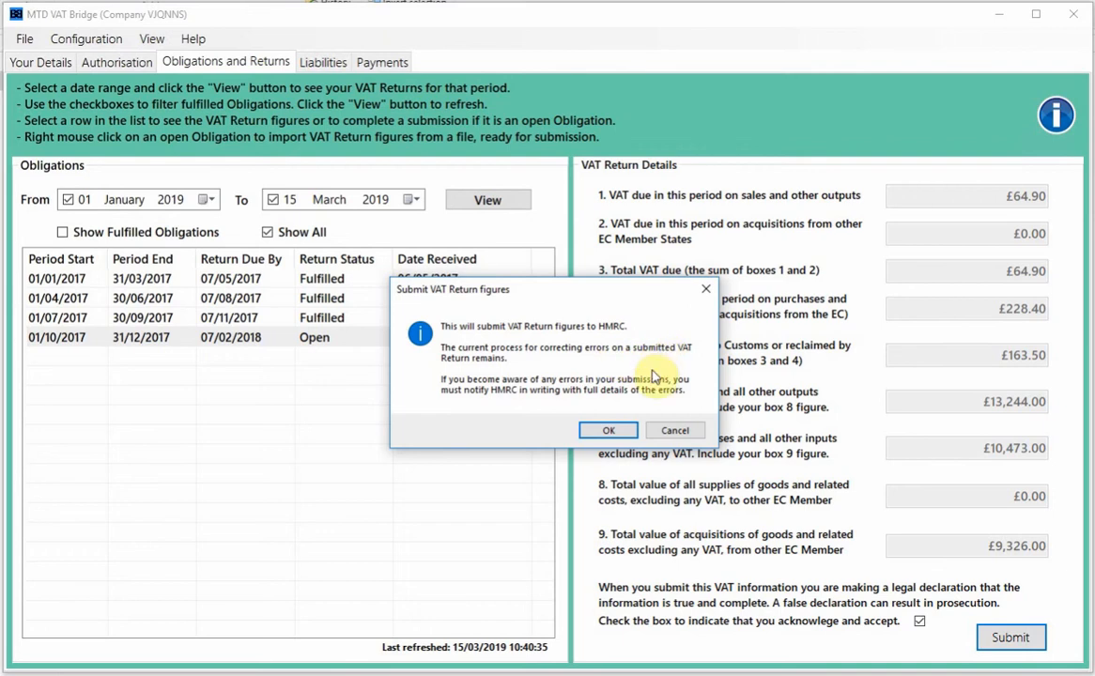
# - Confirm sending the return to HMRC with no test scenario and the given period key
pyautogui.click(606, 434)
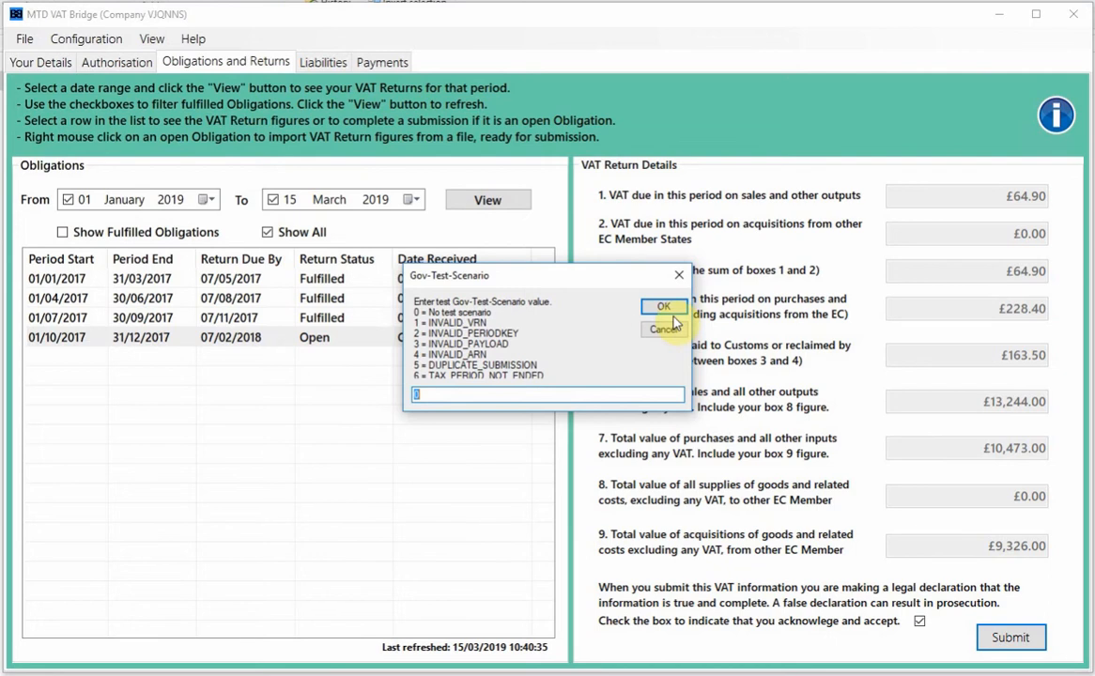
pyautogui.click(663, 308)
pyautogui.click(664, 321)
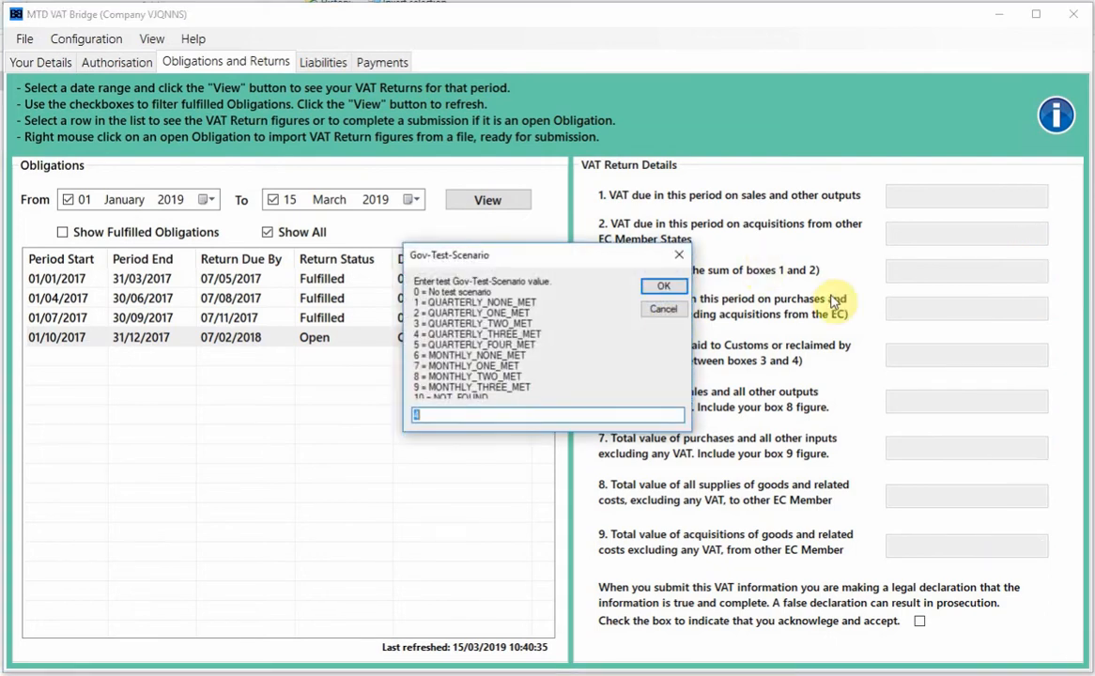
# - Reload the open October–December 2017 obligation to show its imported return figures
pyautogui.click(678, 287)
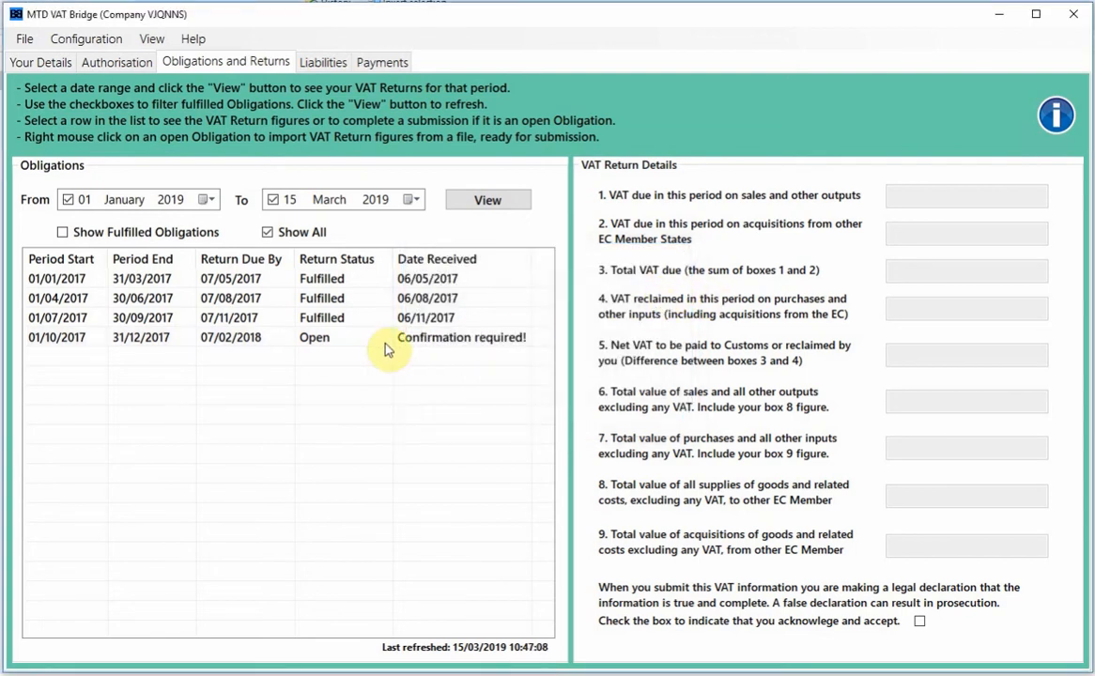
pyautogui.click(341, 340)
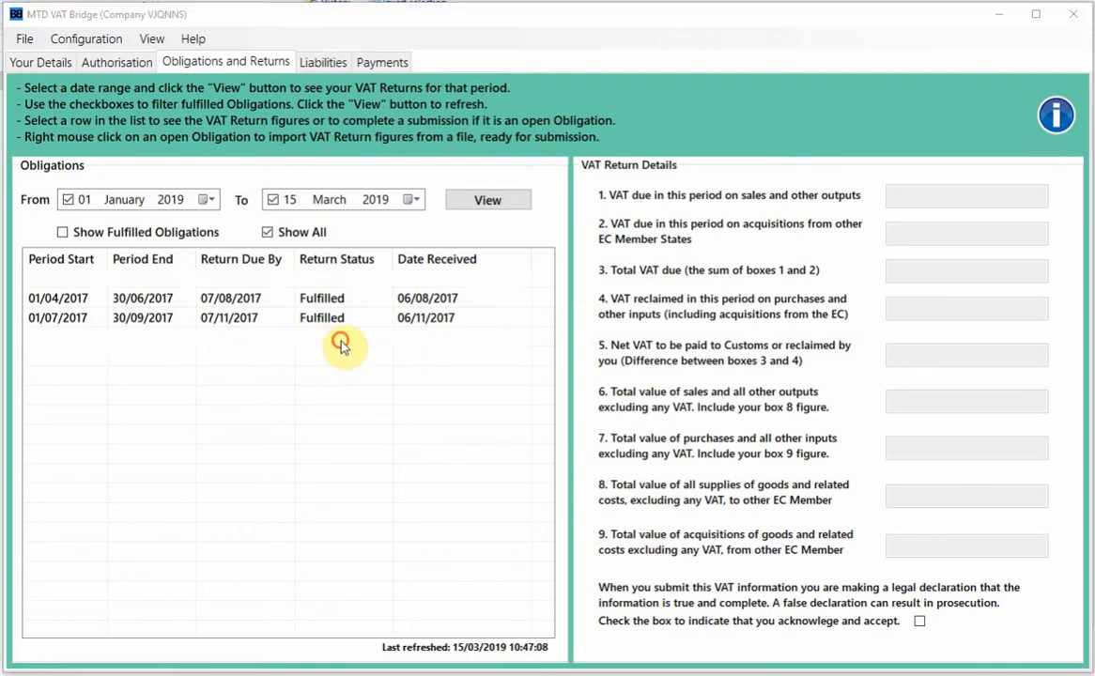
pyautogui.click(661, 319)
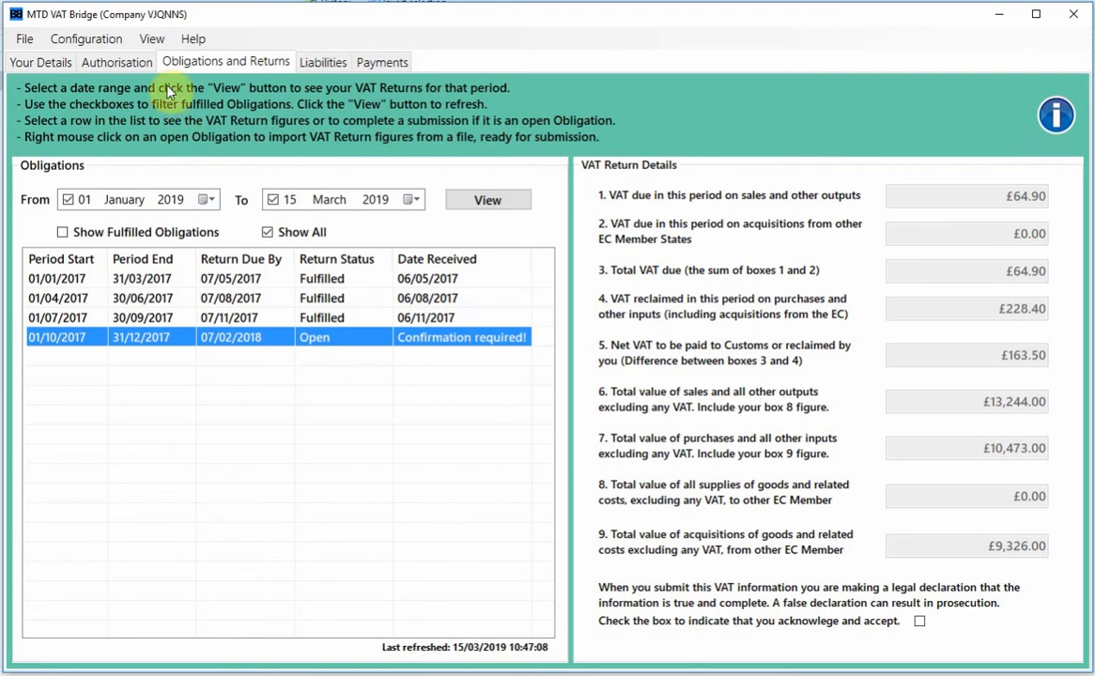
# - Open the Return Receipts folder through View > Receipts
pyautogui.click(153, 39)
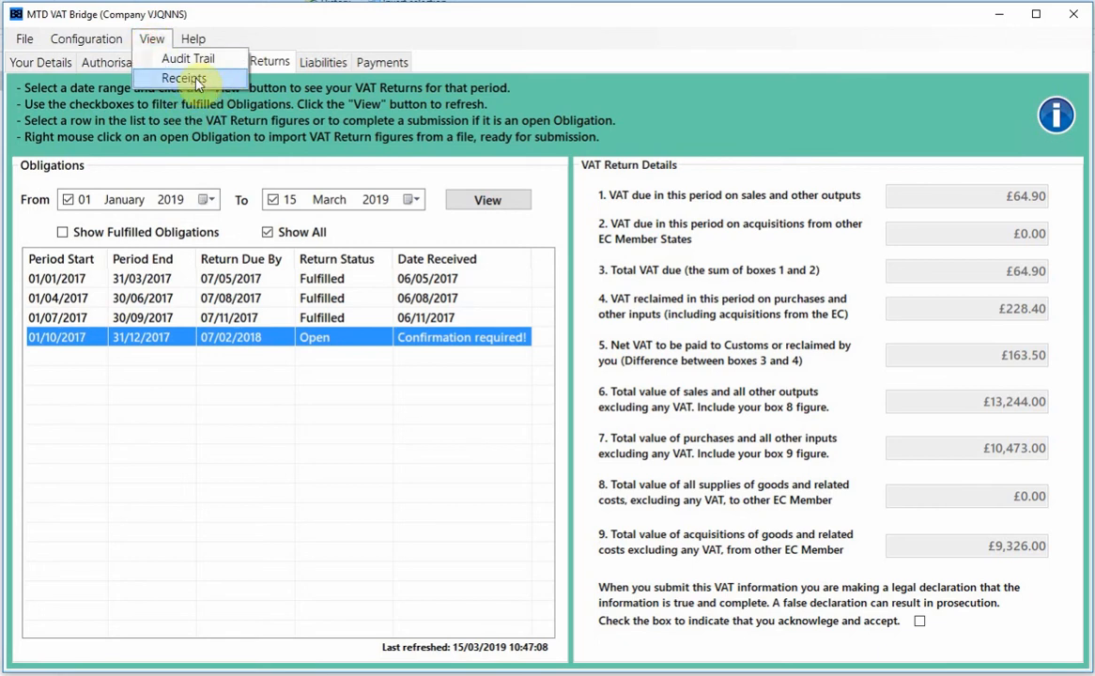
pyautogui.click(196, 81)
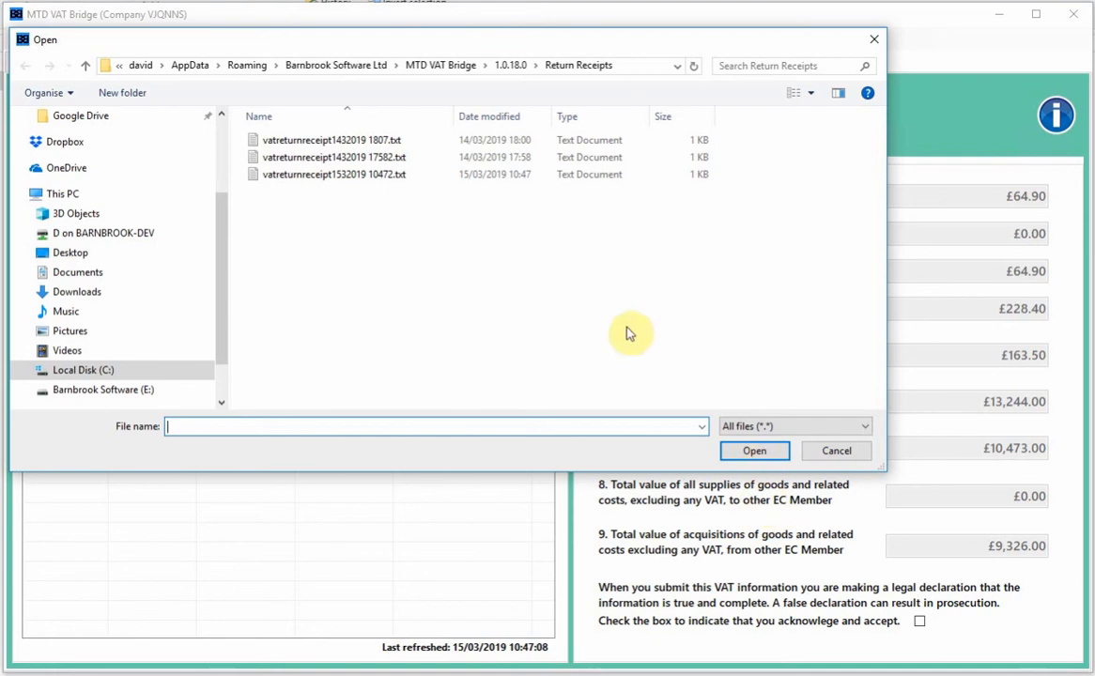
# - Open vatreturnreceipt1532019 10472.txt in Notepad, read the receipt, then close it
pyautogui.doubleClick(330, 177)
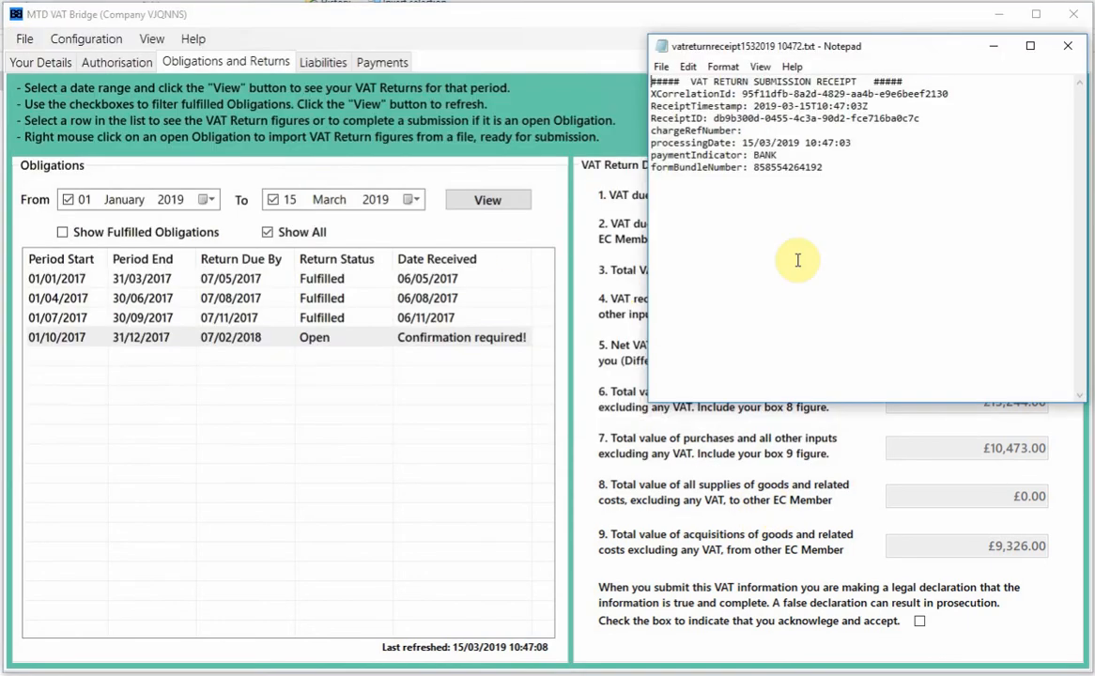
pyautogui.moveTo(754, 51); pyautogui.dragTo(278, 70)
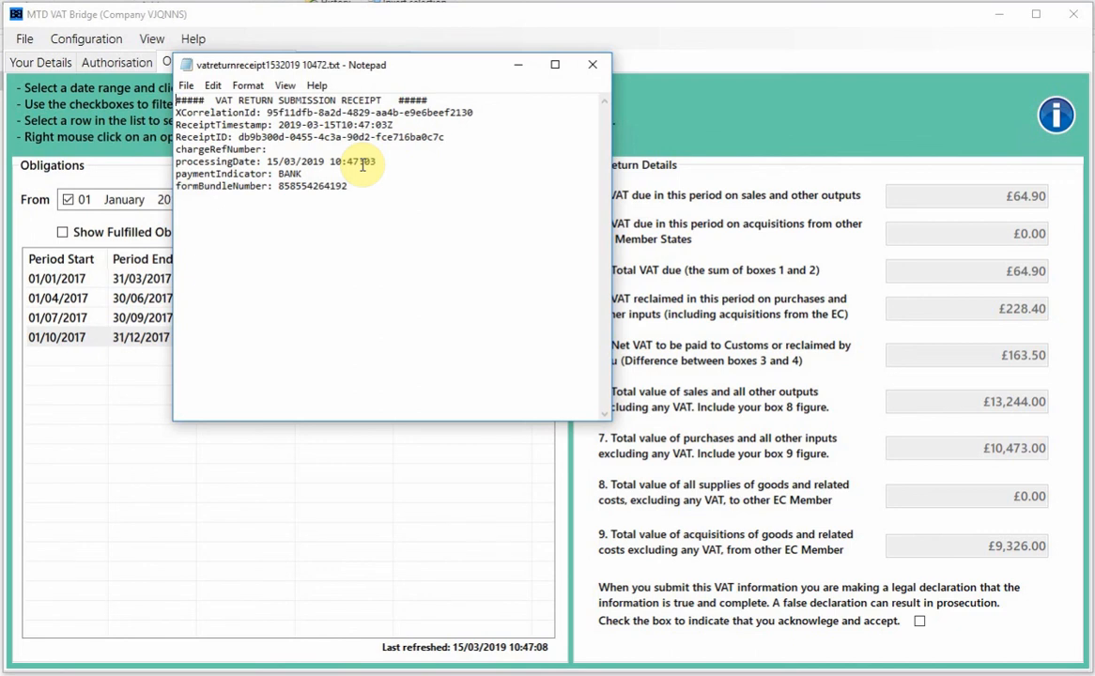
pyautogui.click(592, 65)
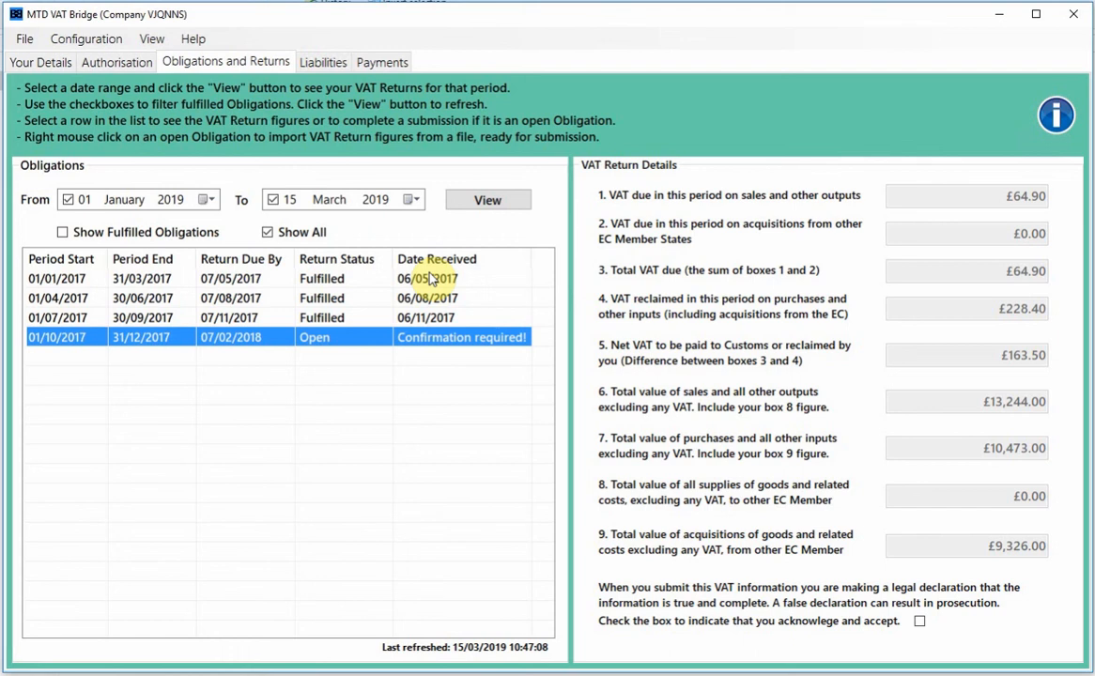
# - Show the VAT liabilities for 05 April–21 December 2017 on the Liabilities page
pyautogui.click(321, 64)
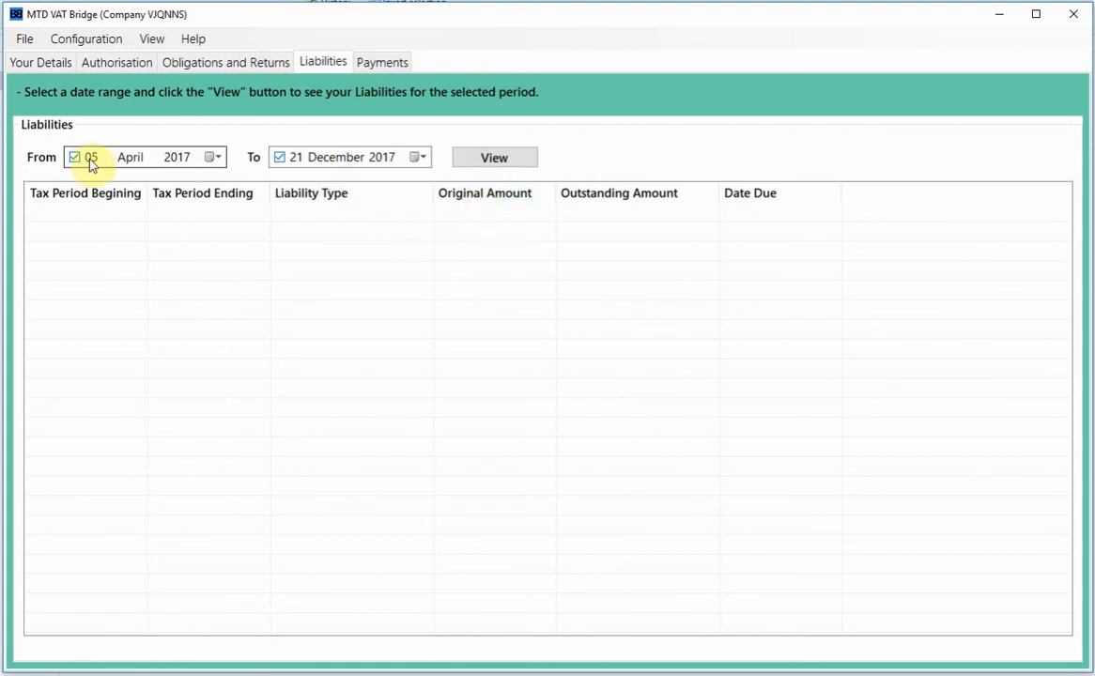
pyautogui.click(498, 161)
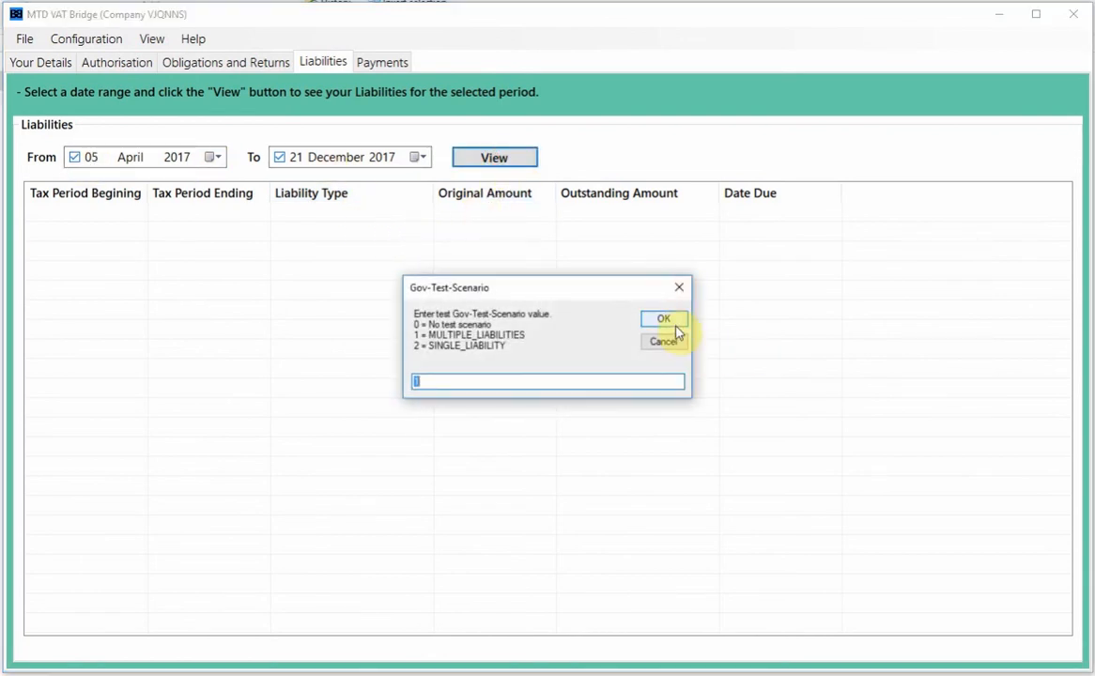
pyautogui.click(663, 320)
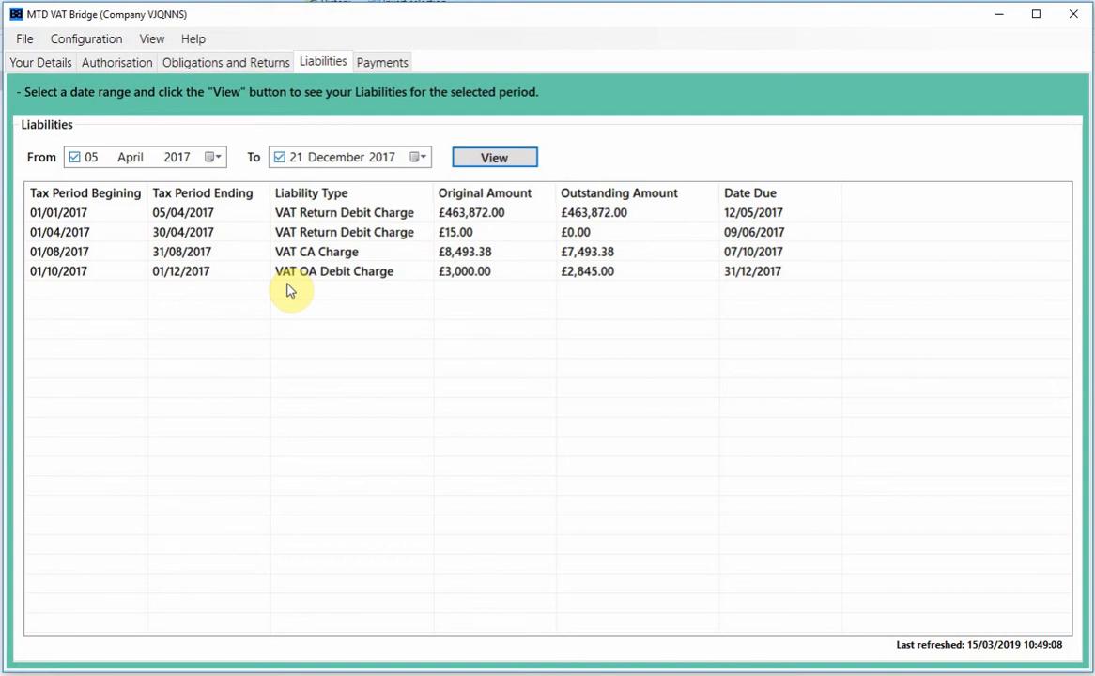
# - List payments for 27 February–21 December 2017, then return to Your Details
pyautogui.click(382, 64)
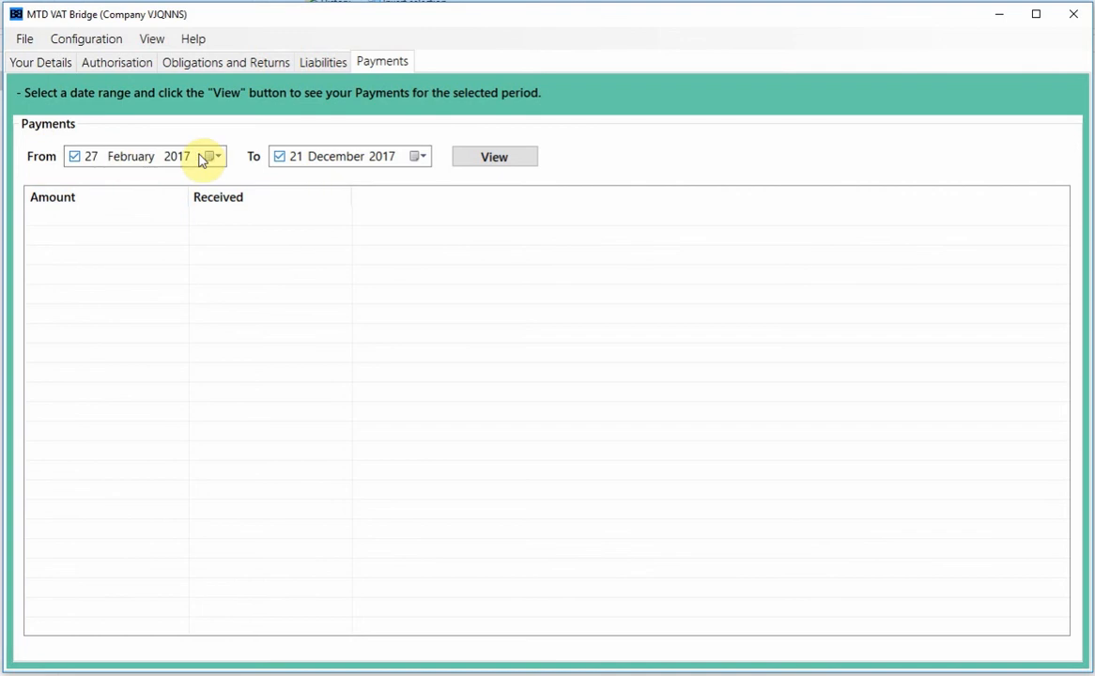
pyautogui.click(498, 159)
pyautogui.click(663, 320)
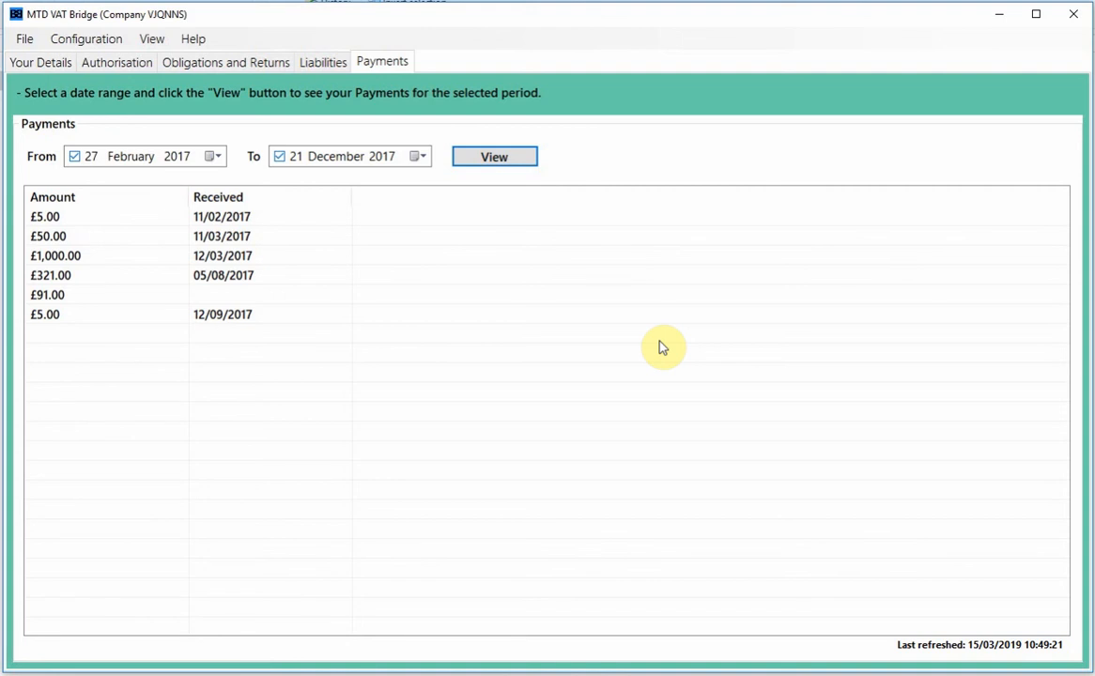
pyautogui.click(42, 63)
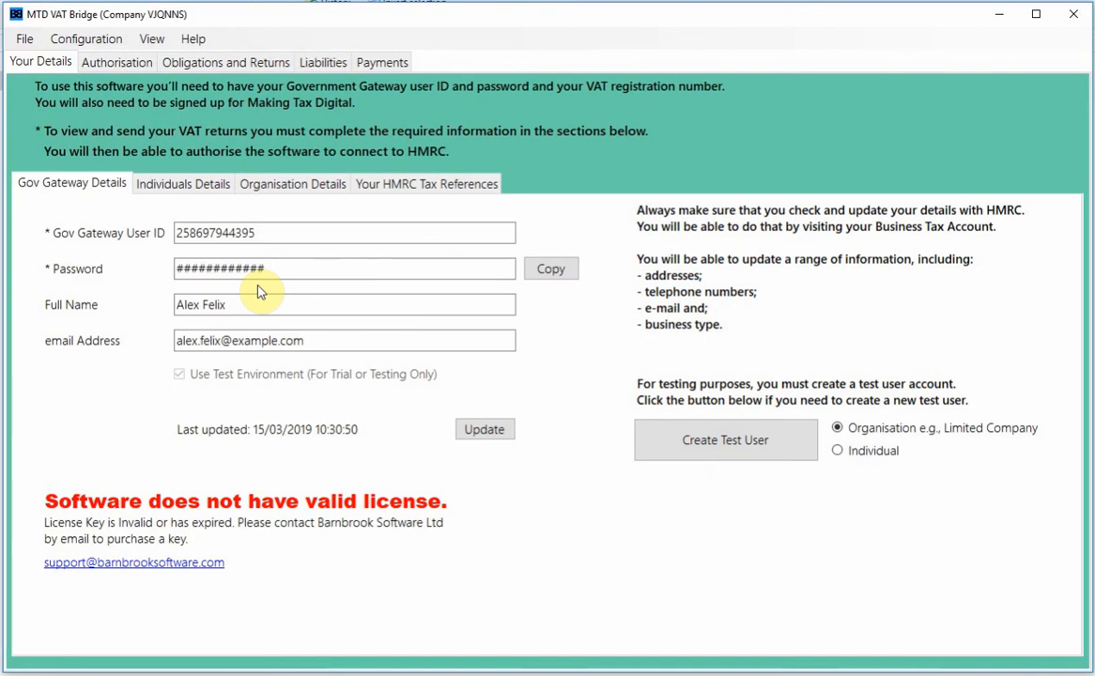